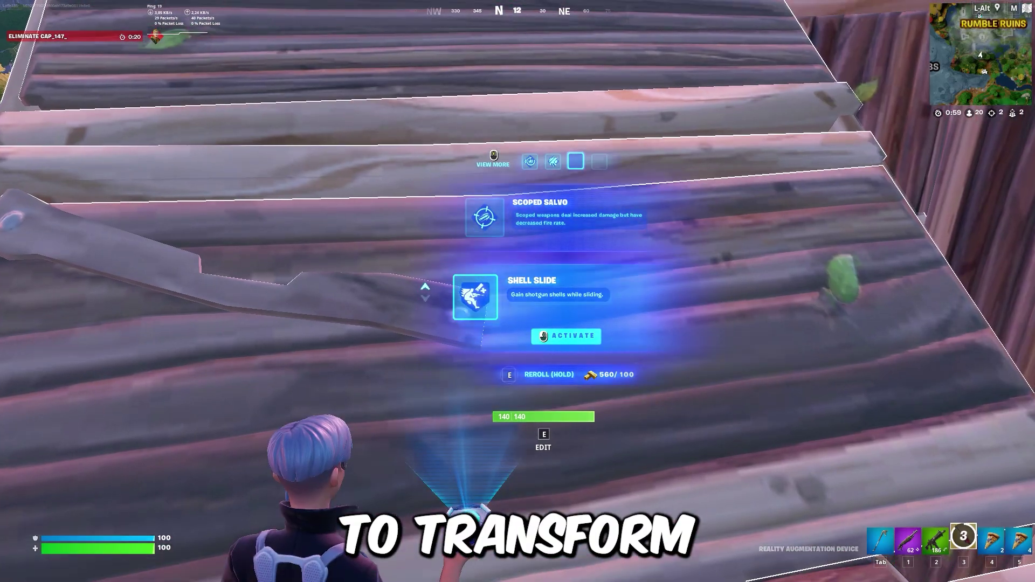
Activate the Shell Slide augment, skydive into Rumble Ruins and fly up to the glass box
click(517, 291)
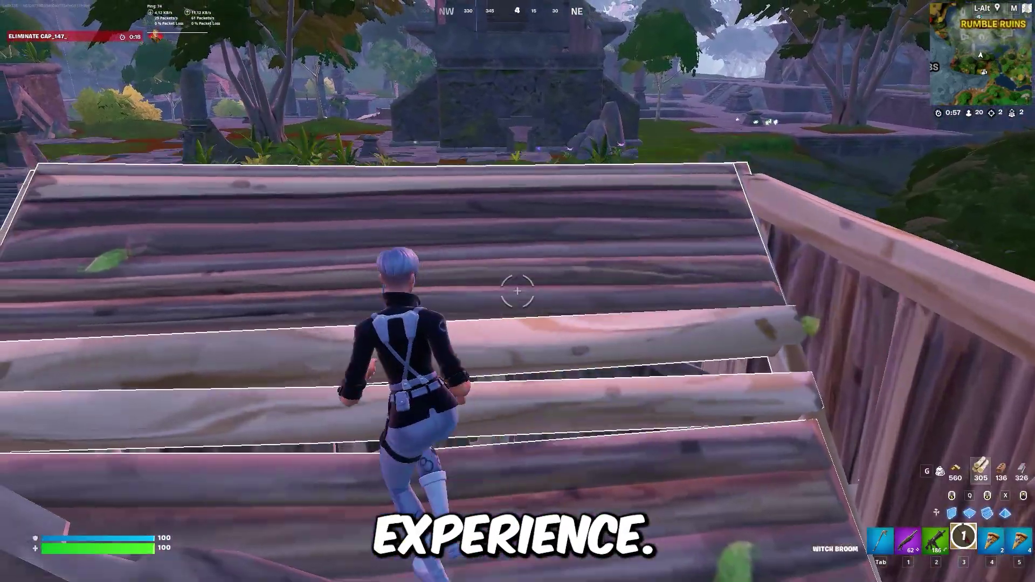
key(w)
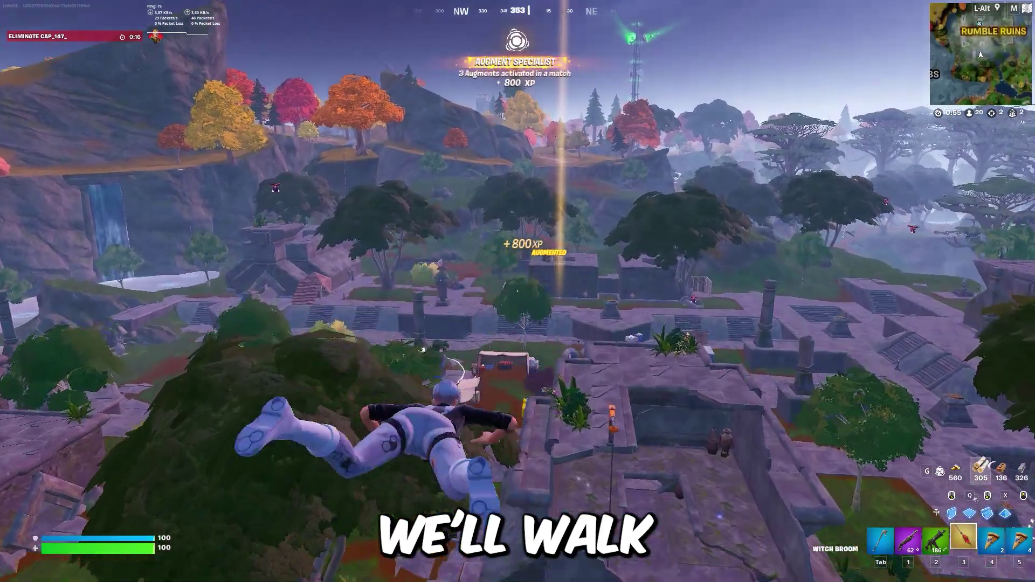
key(w)
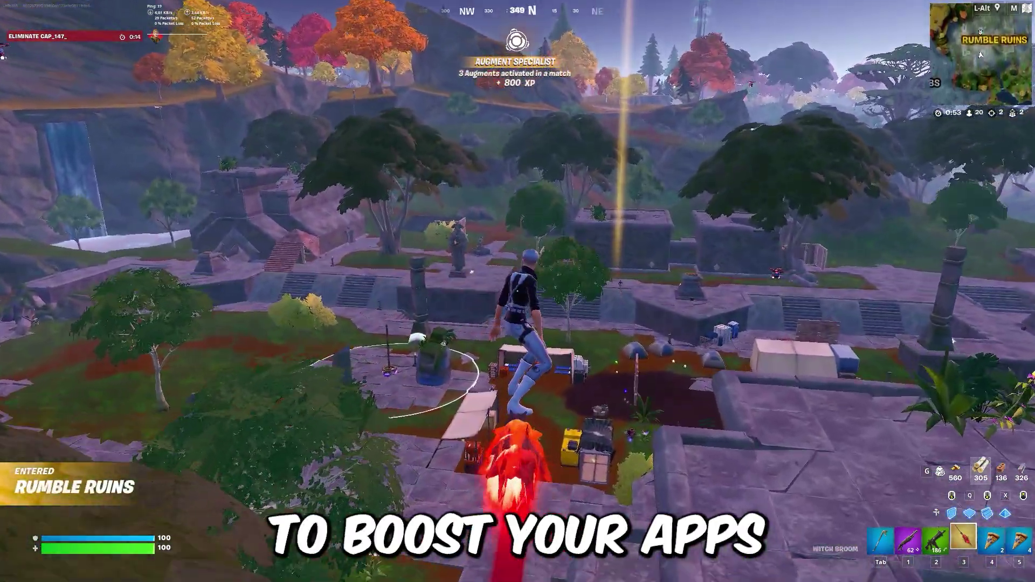
key(w)
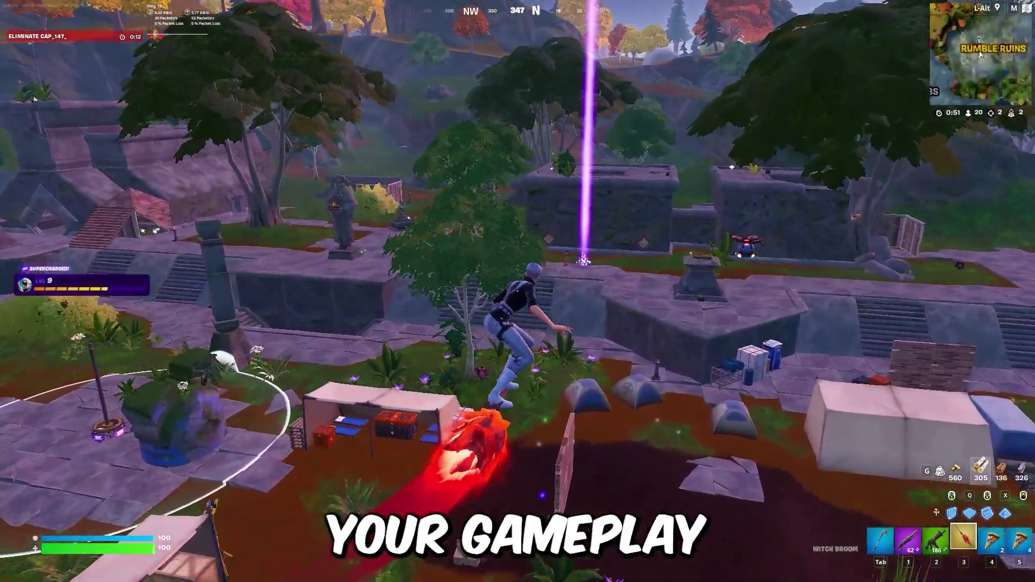
key(w)
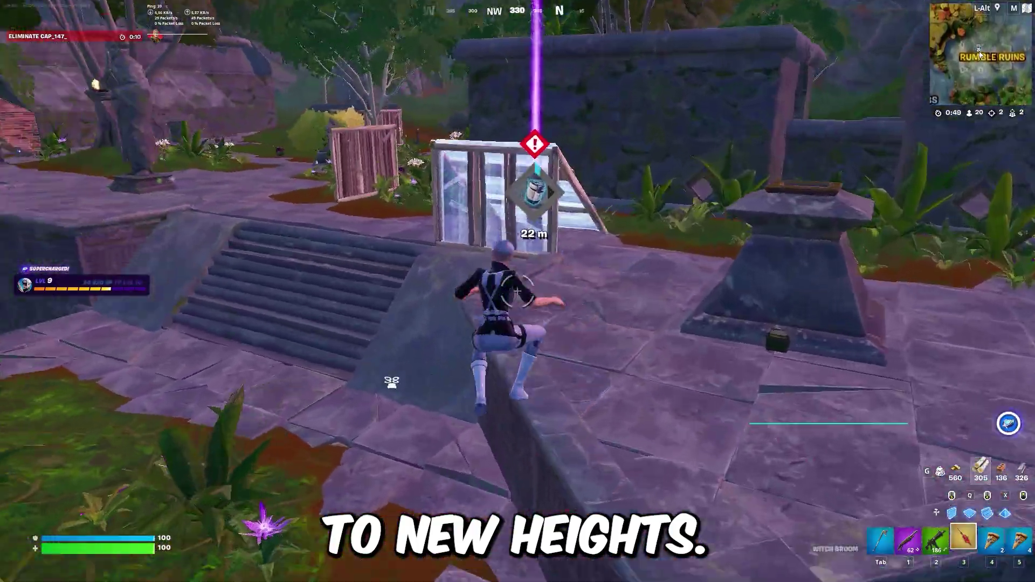
key(w)
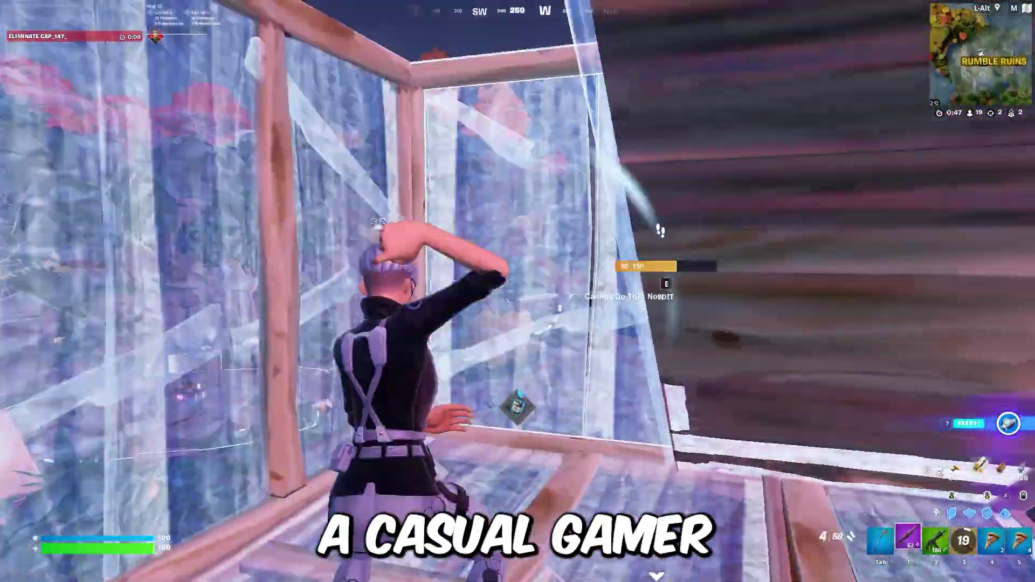
Fight the enemy with the Combat SMG and purple shotgun while building
key(2)
click(518, 291)
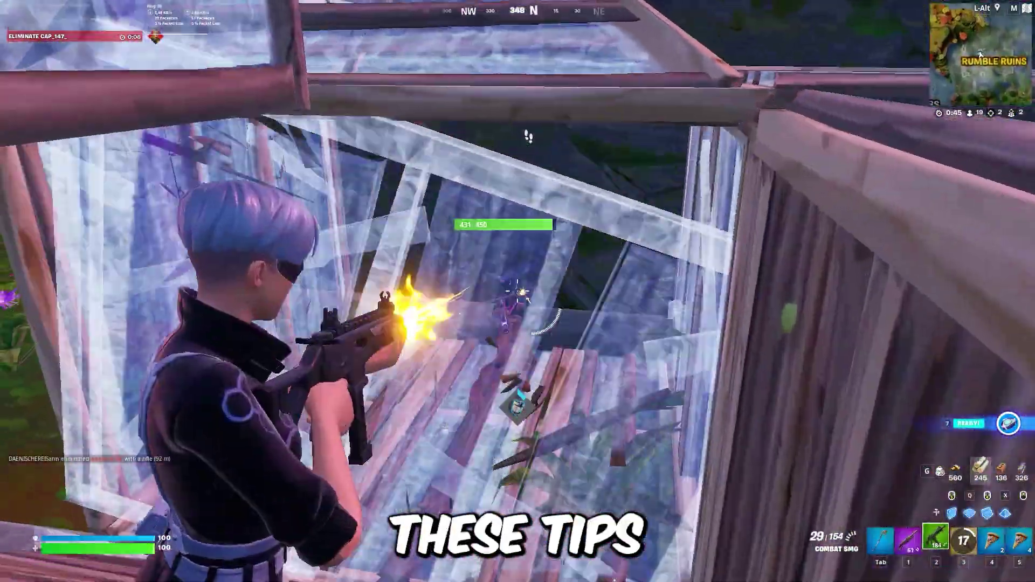
key(1)
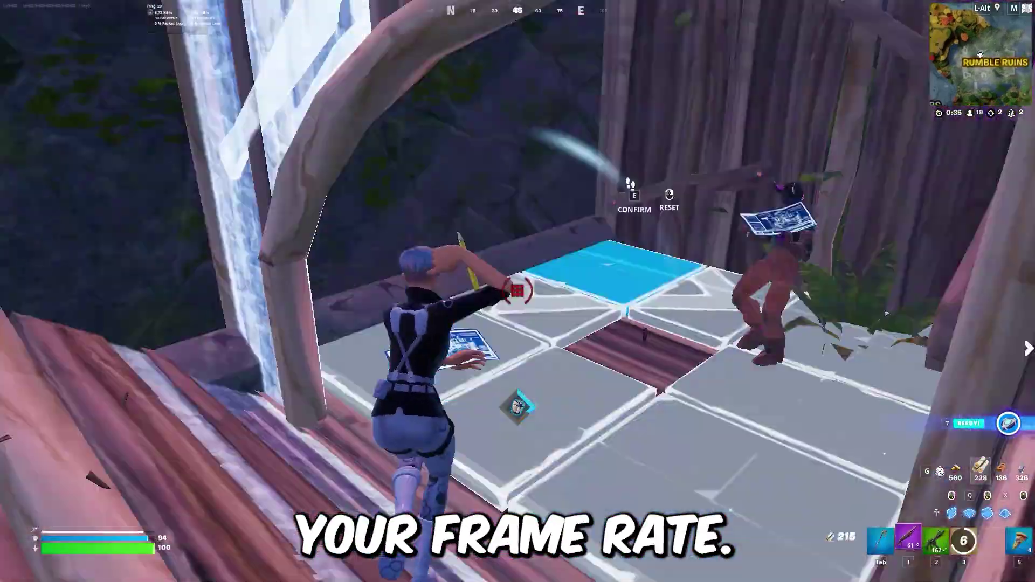
key(2)
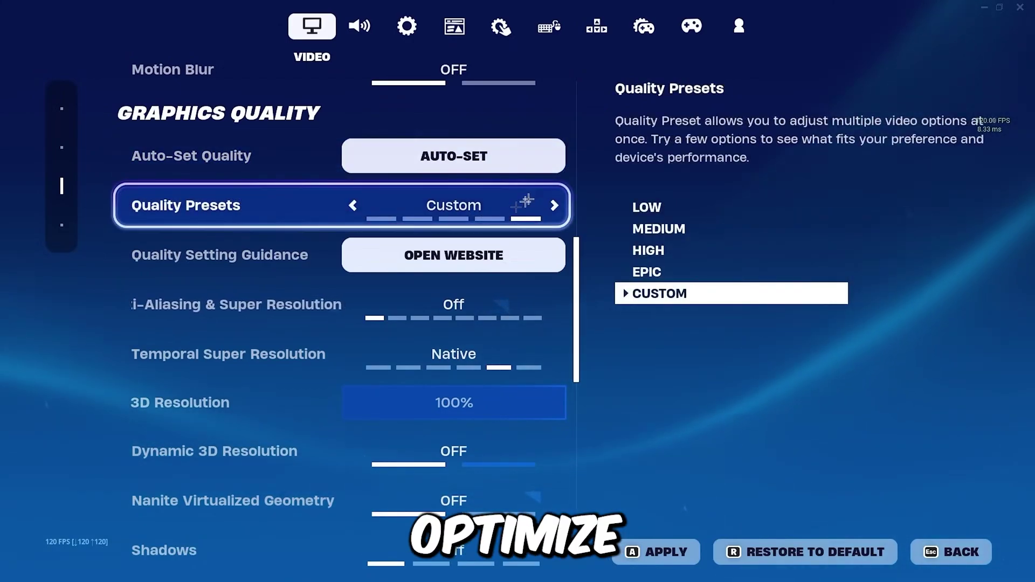
Scroll through the Video settings, reviewing the graphics options set to Off, Medium and Low
scroll(250, 278, down, 1)
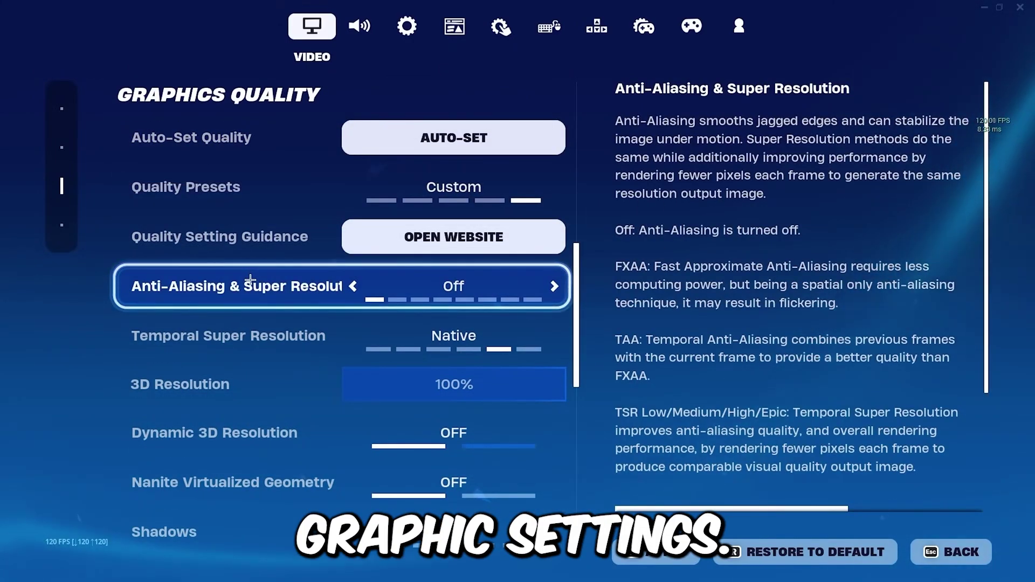
mouse_move(445, 334)
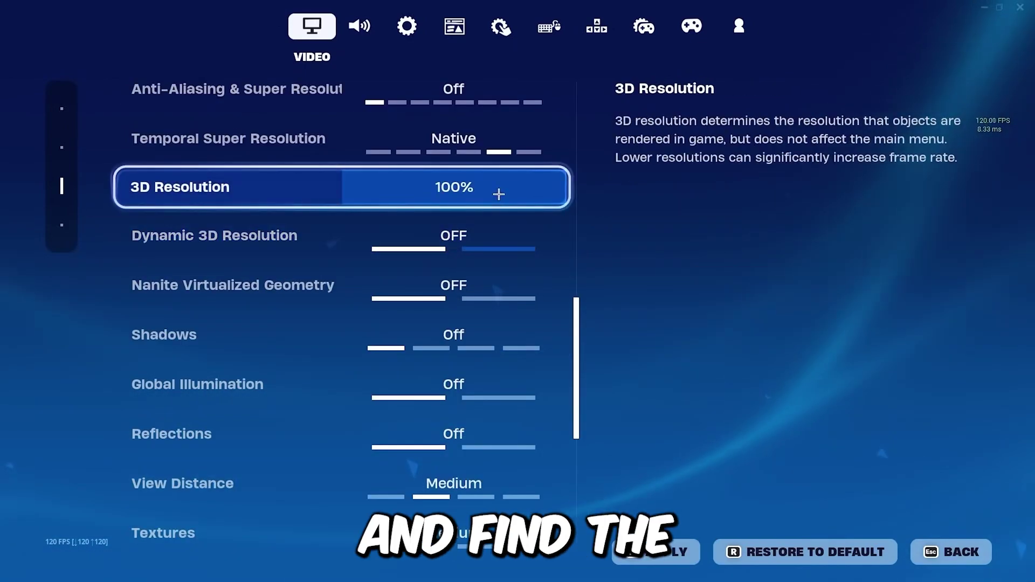
mouse_move(478, 236)
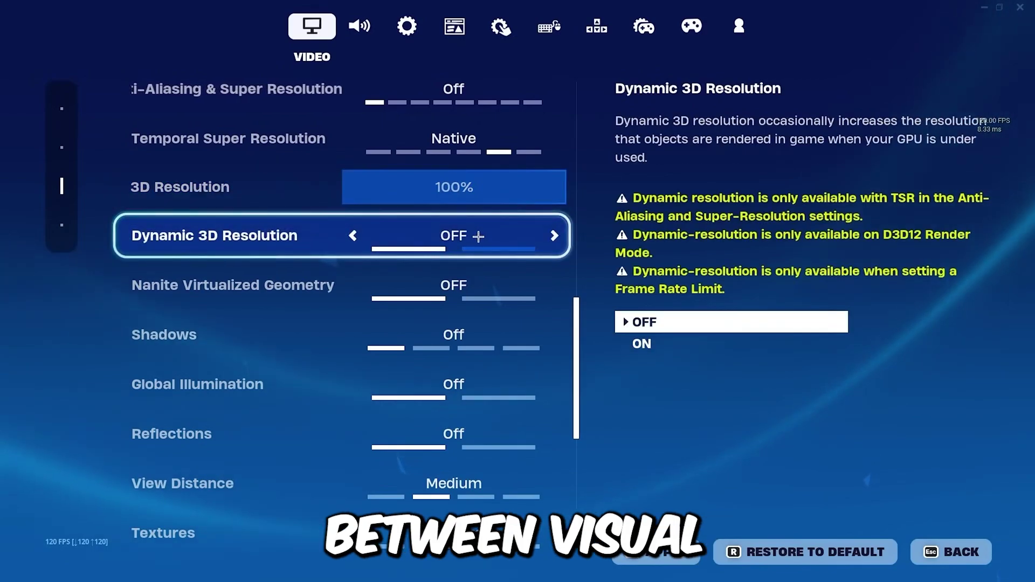
mouse_move(470, 273)
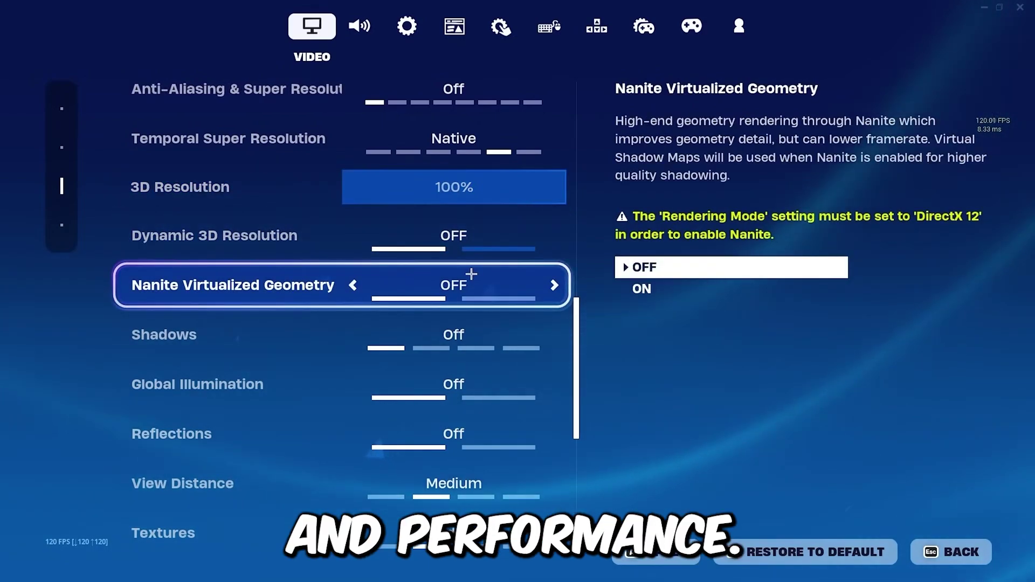
mouse_move(409, 384)
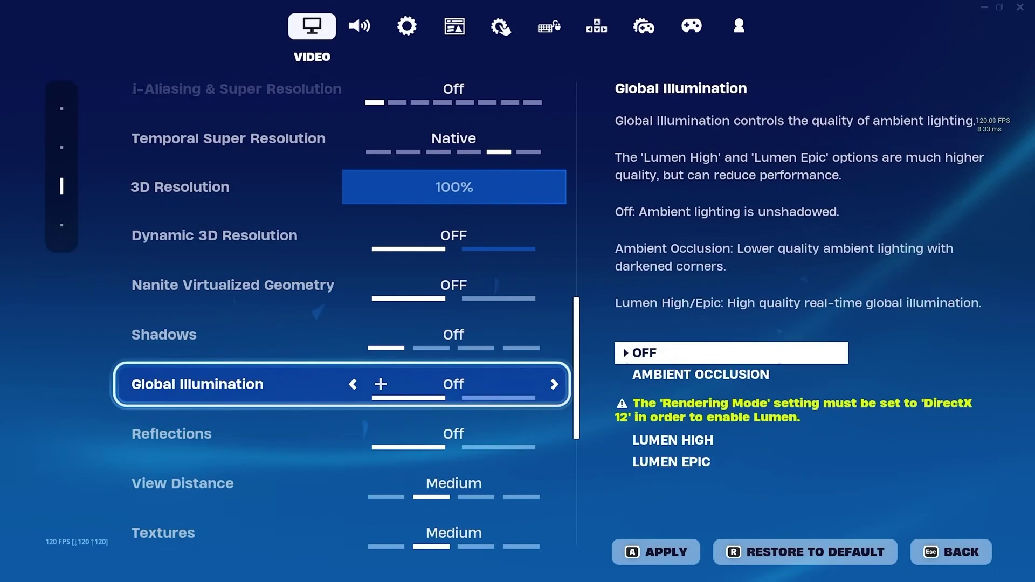
scroll(492, 301, down, 3)
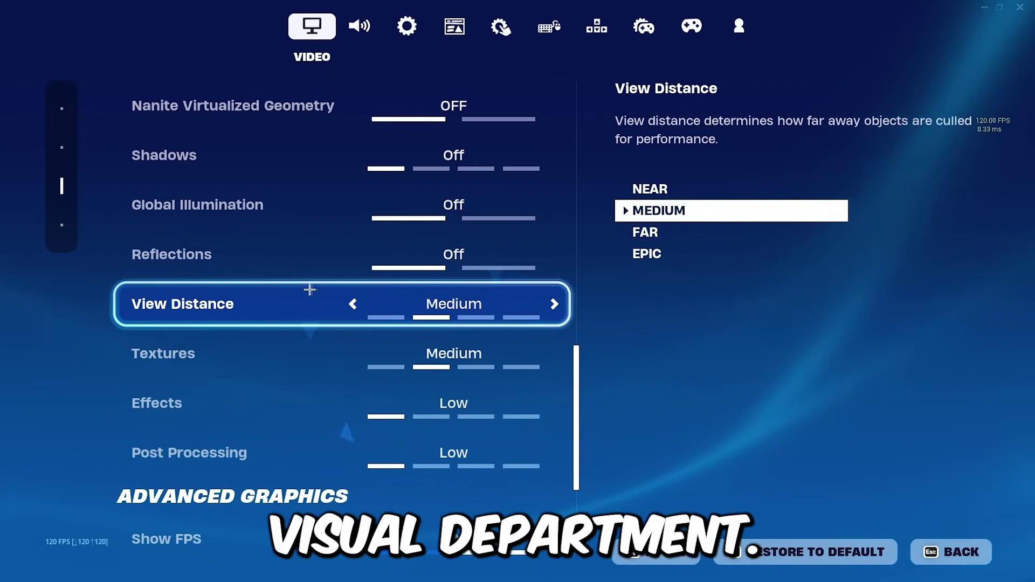
mouse_move(293, 357)
mouse_move(292, 305)
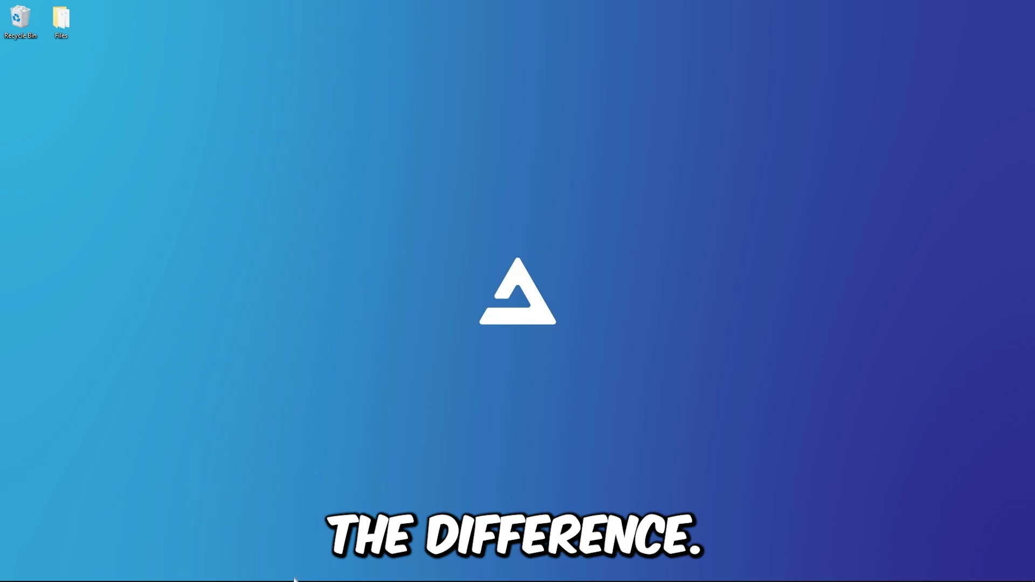
Search Google for 'nvidia drivers' in the new Chrome tab
mouse_move(294, 580)
click(248, 571)
click(330, 34)
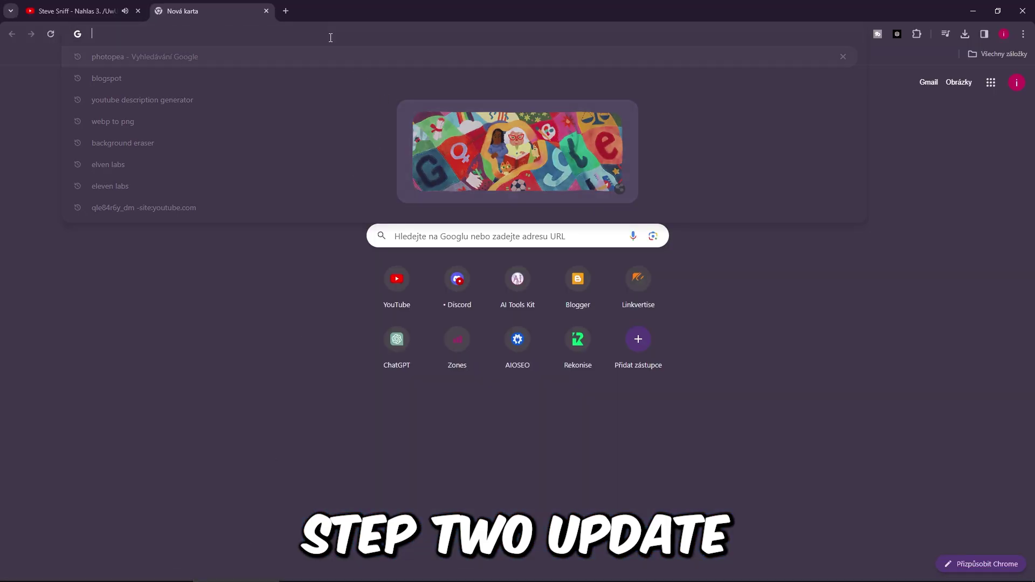
text(nvidia deri)
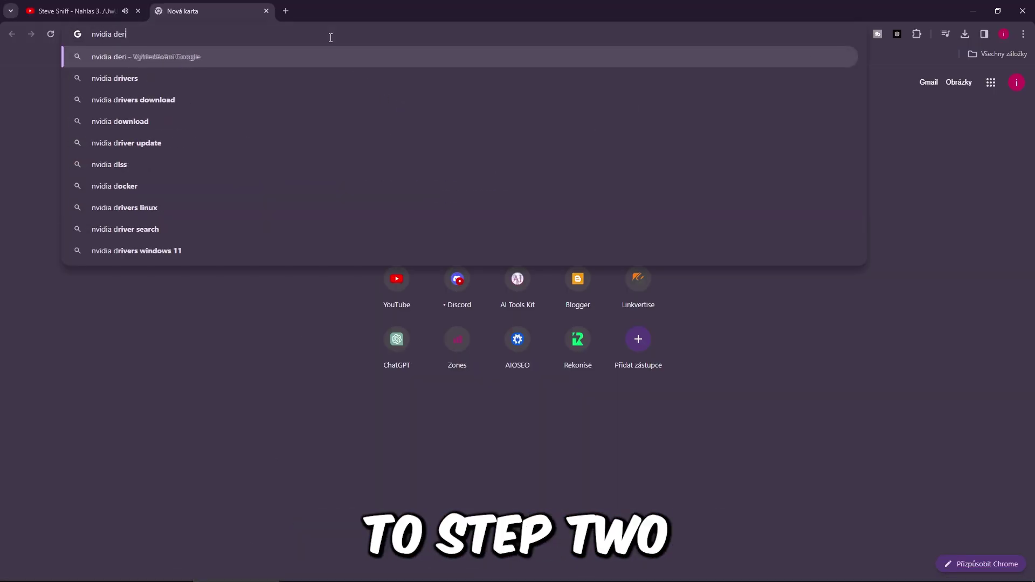
key(BackSpace)
key(BackSpace)
text(rivers)
key(Return)
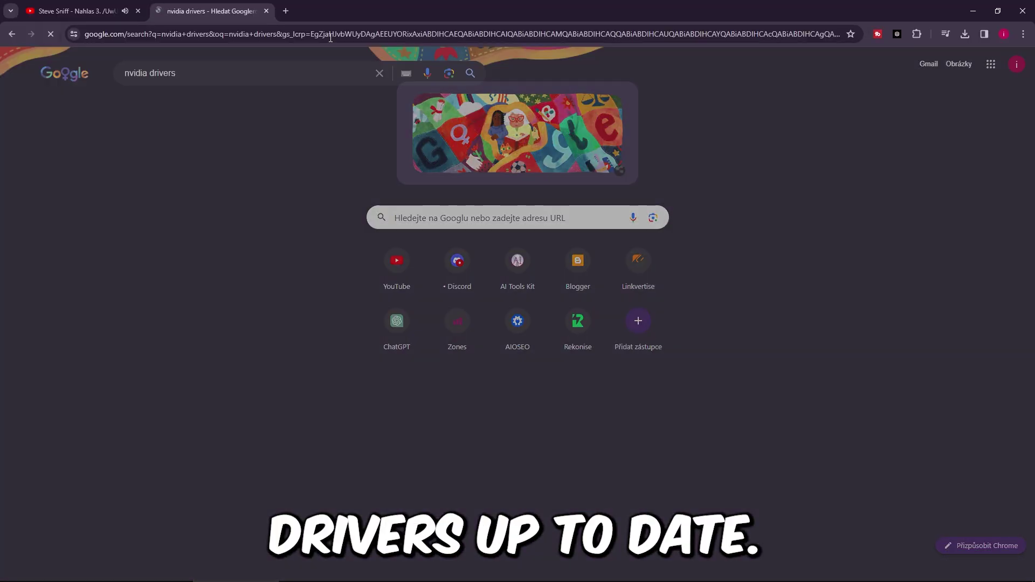
Find the RTX 4090 Laptop GPU driver on NVIDIA Driver Downloads and download 551.76
click(146, 189)
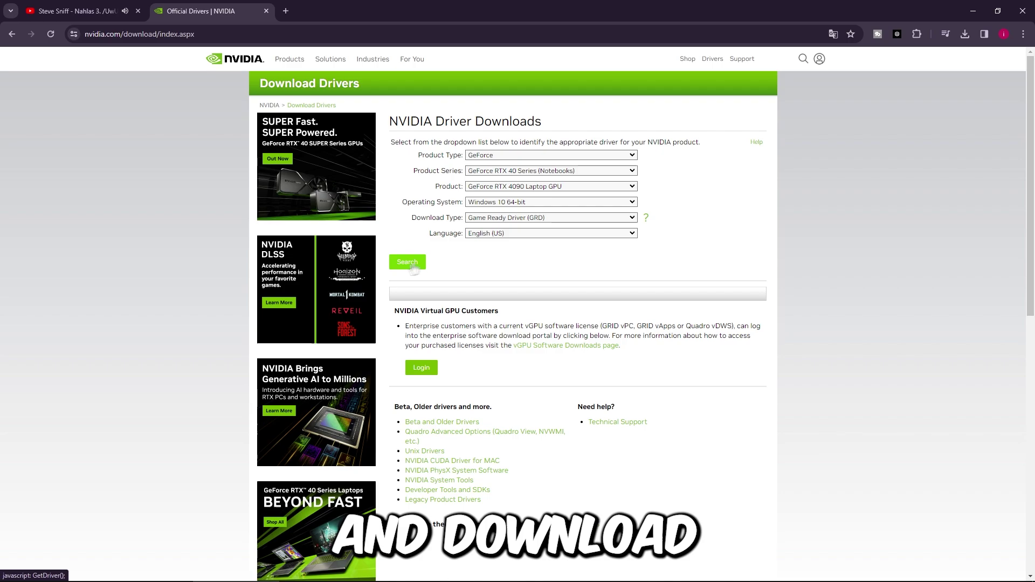
click(403, 263)
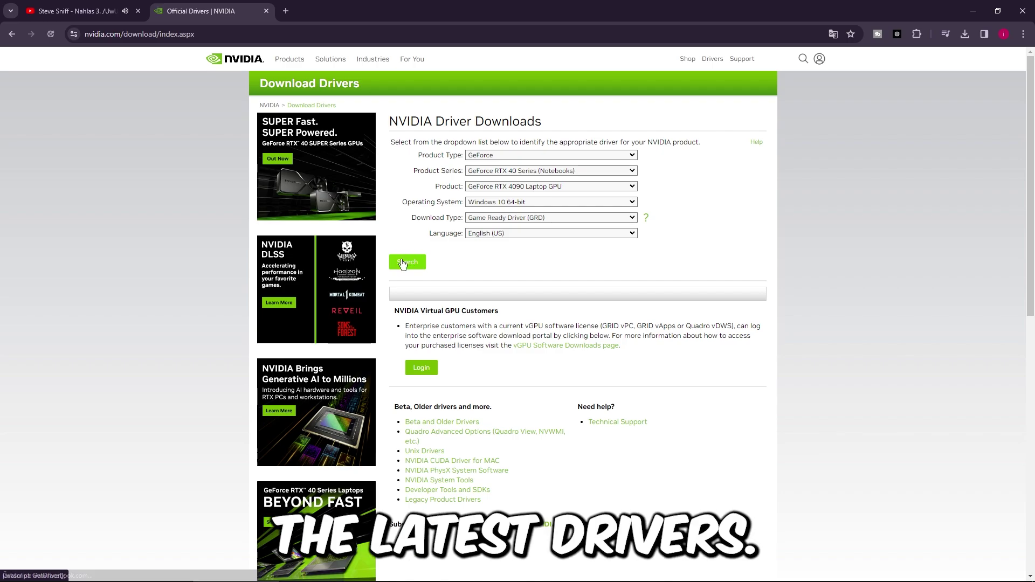
click(415, 207)
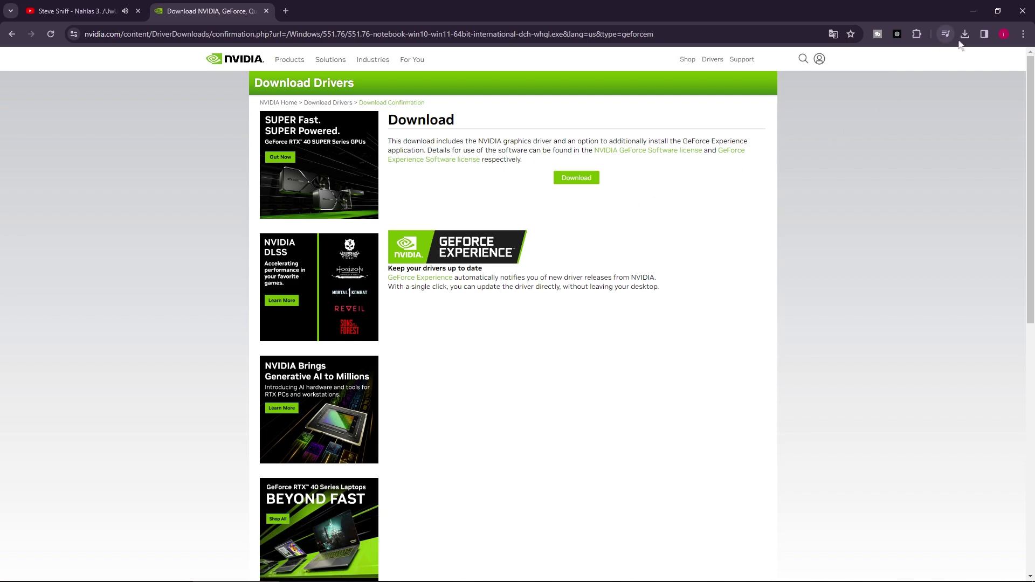
click(582, 177)
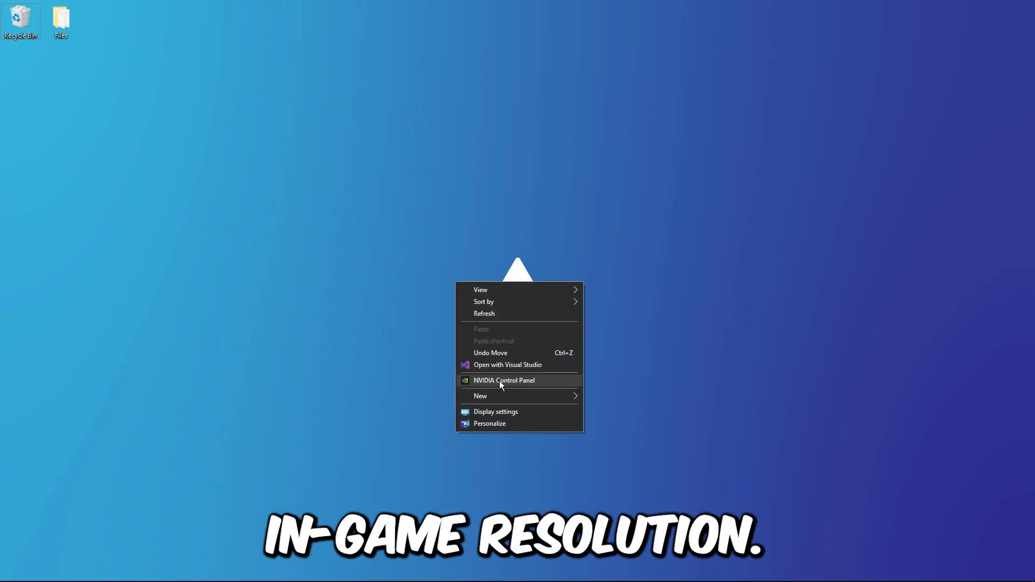
Open NVIDIA Control Panel's Change resolution page for the AOC display, maximized
click(499, 380)
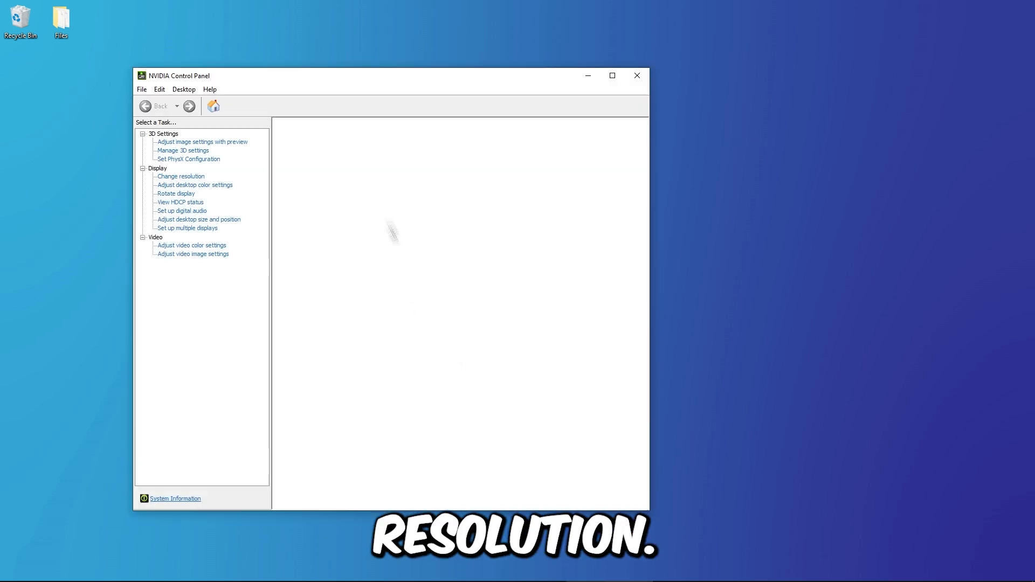
drag(296, 76, 472, 100)
click(351, 199)
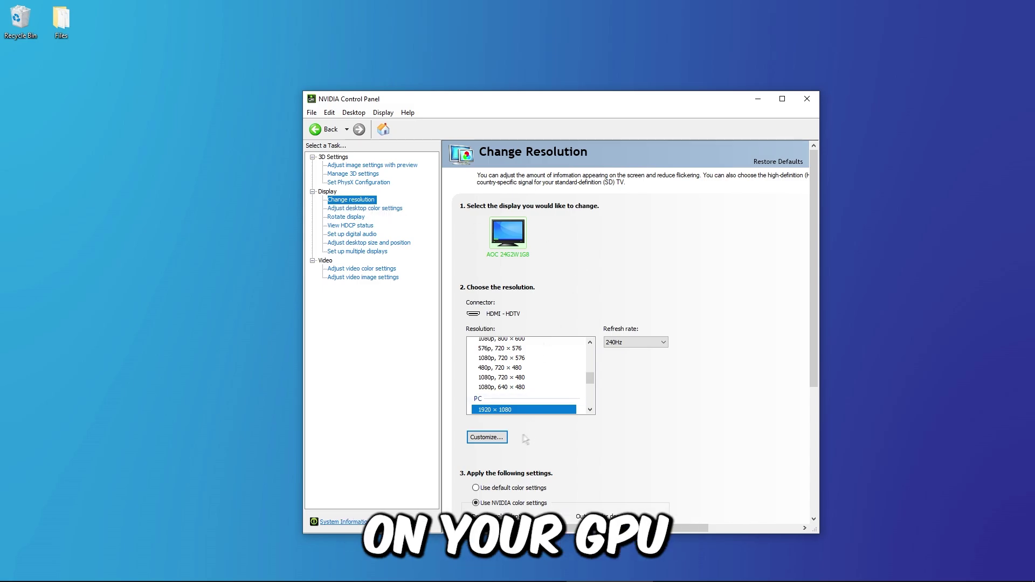
key(super+Up)
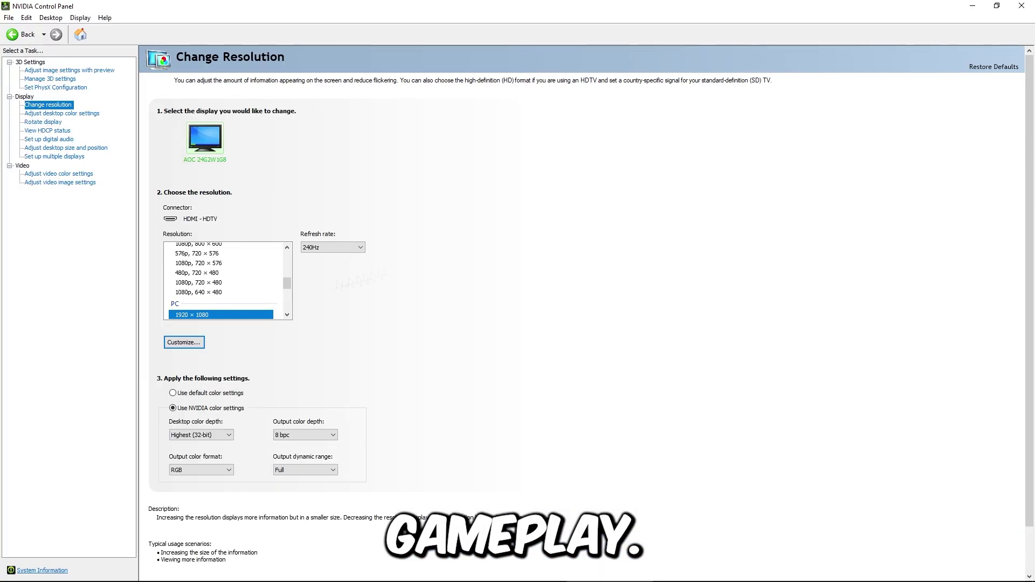
Try the resolutions 1440 × 1080, 1366 × 768, 1360 × 768 and 1920 × 1080
scroll(225, 266, down, 3)
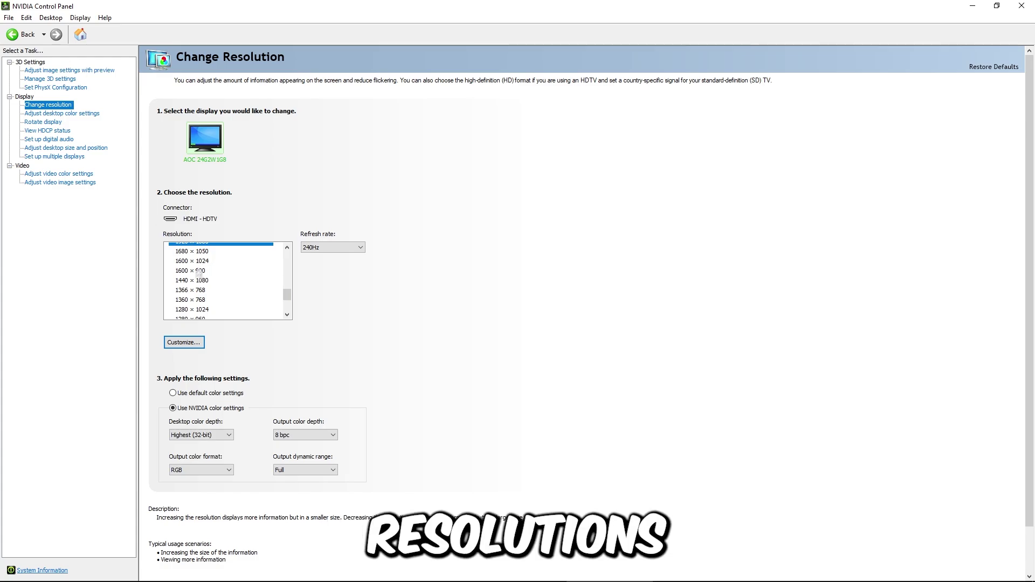
click(196, 278)
click(181, 290)
click(183, 282)
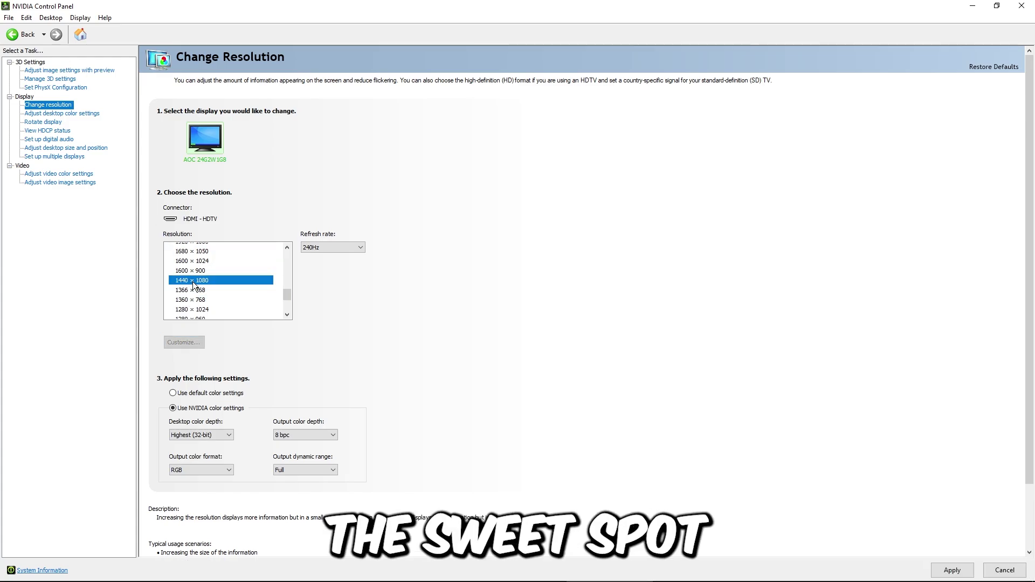
scroll(229, 283, down, 1)
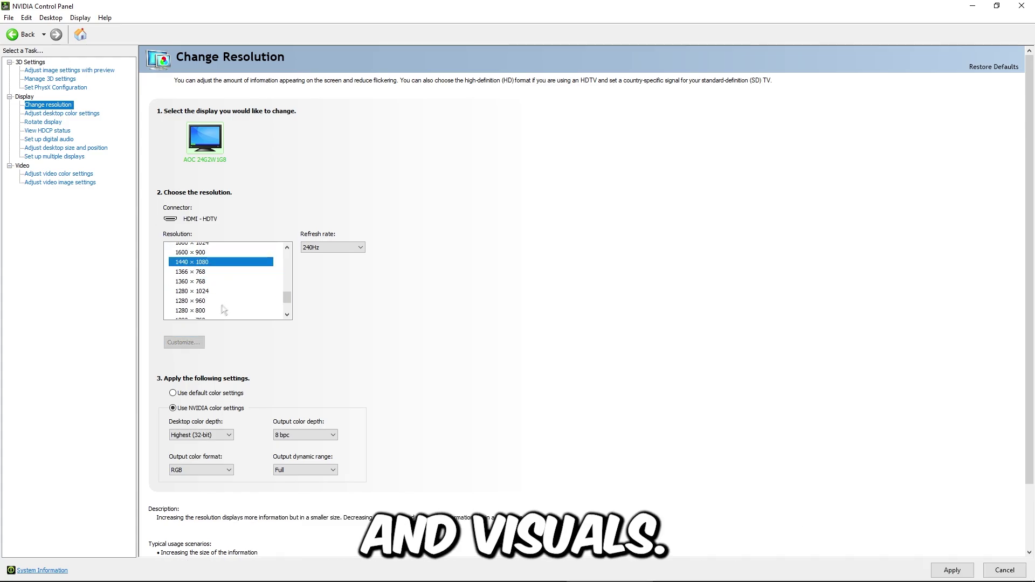
click(180, 282)
scroll(194, 286, up, 3)
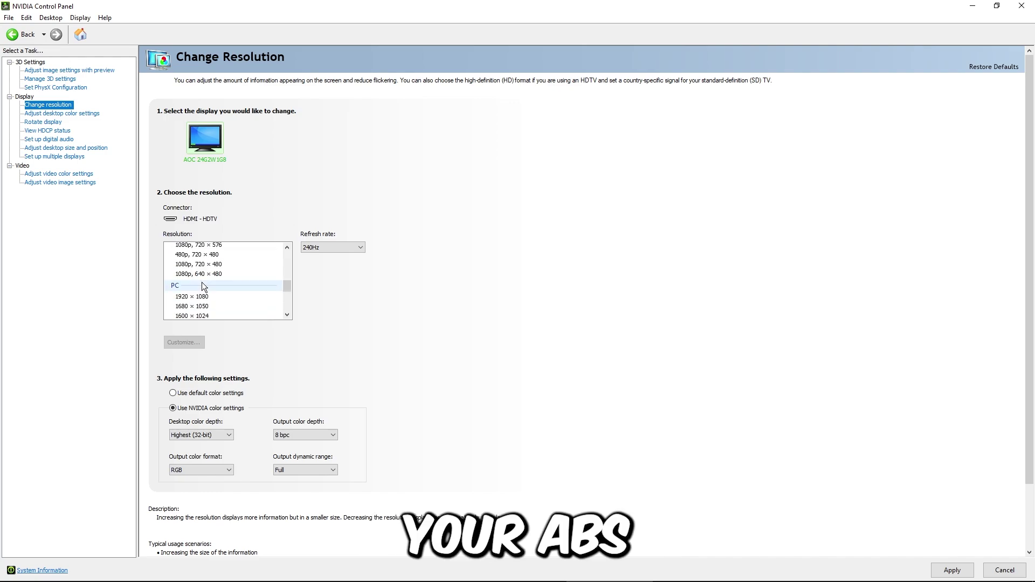
click(198, 297)
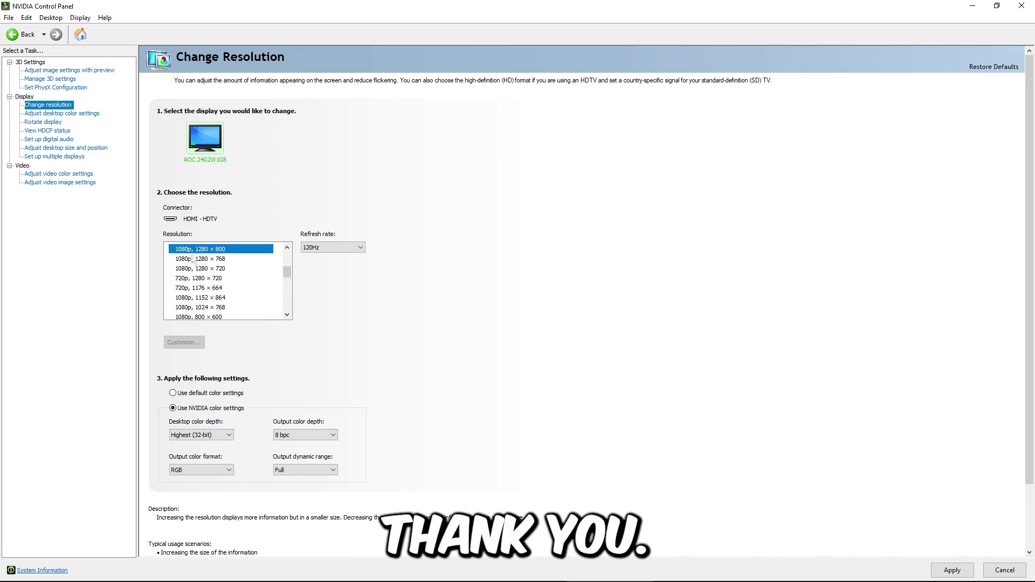
scroll(193, 259, up, 5)
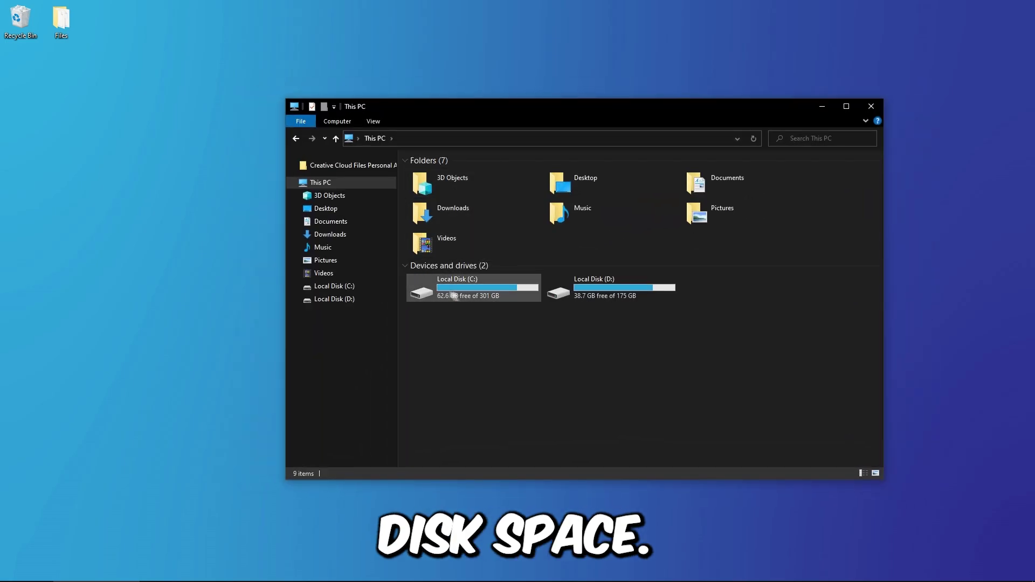
Start Disk Cleanup from the properties of Local Disk (C:)
right_click(463, 292)
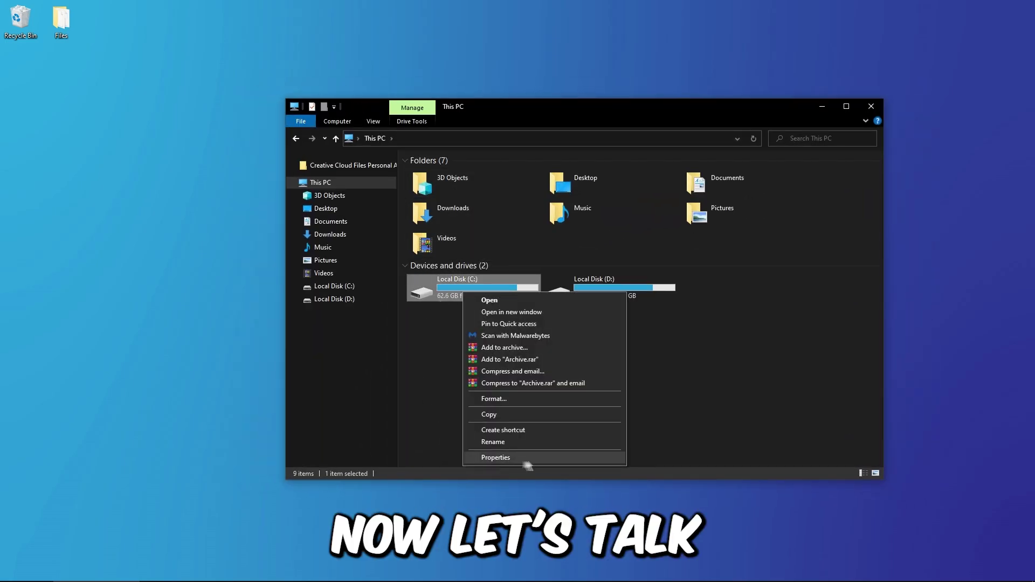
click(505, 457)
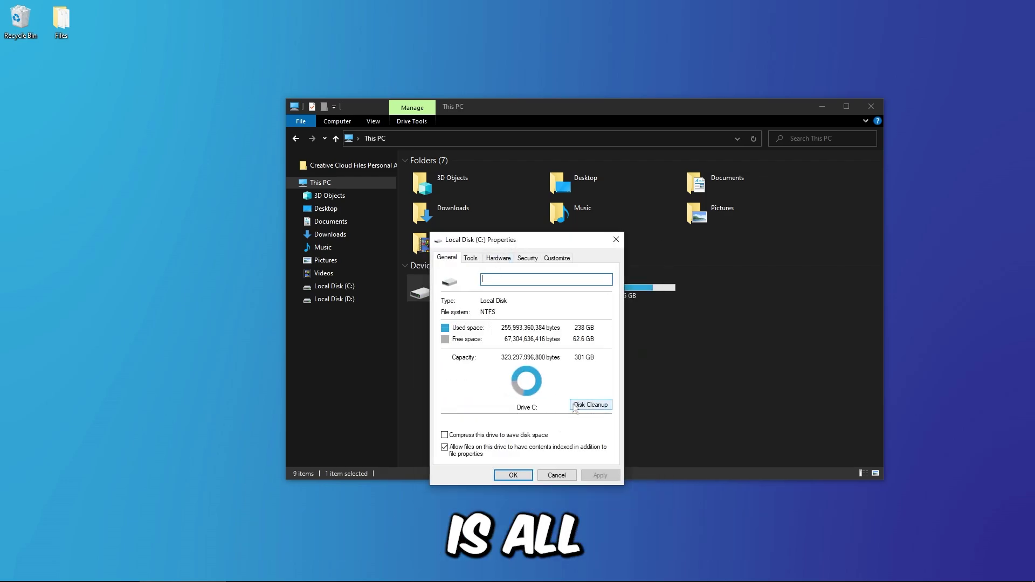
click(588, 405)
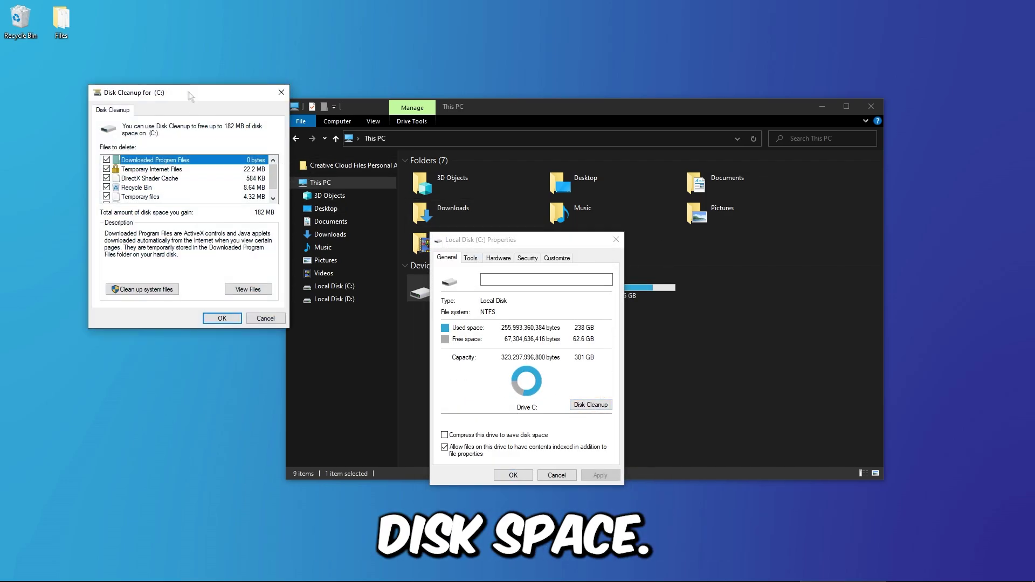
drag(190, 96, 505, 215)
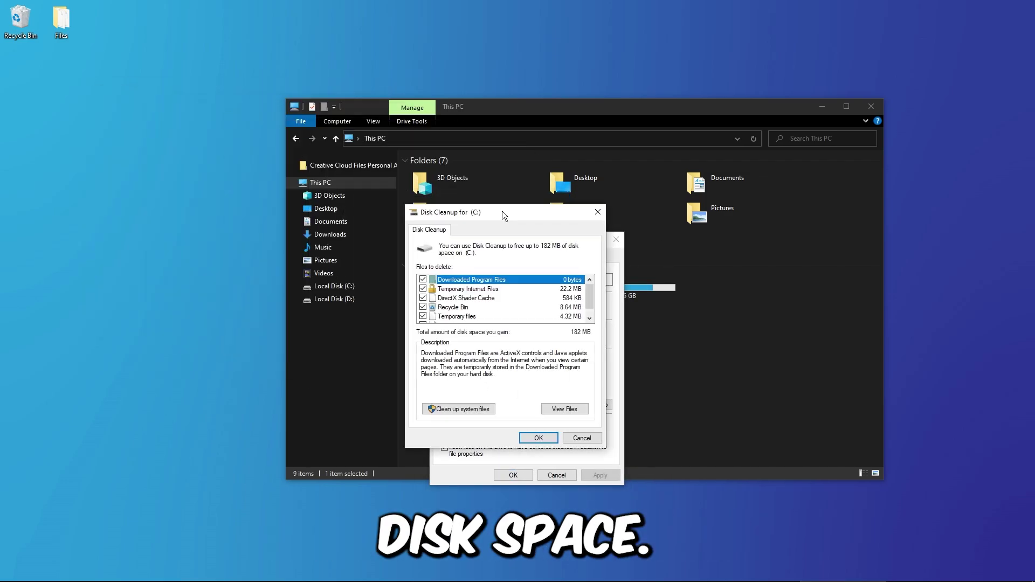
Exclude Downloaded Program Files, Temporary Internet Files and Thumbnails, include system files, and delete permanently
click(423, 279)
click(423, 289)
scroll(426, 300, down, 1)
click(453, 316)
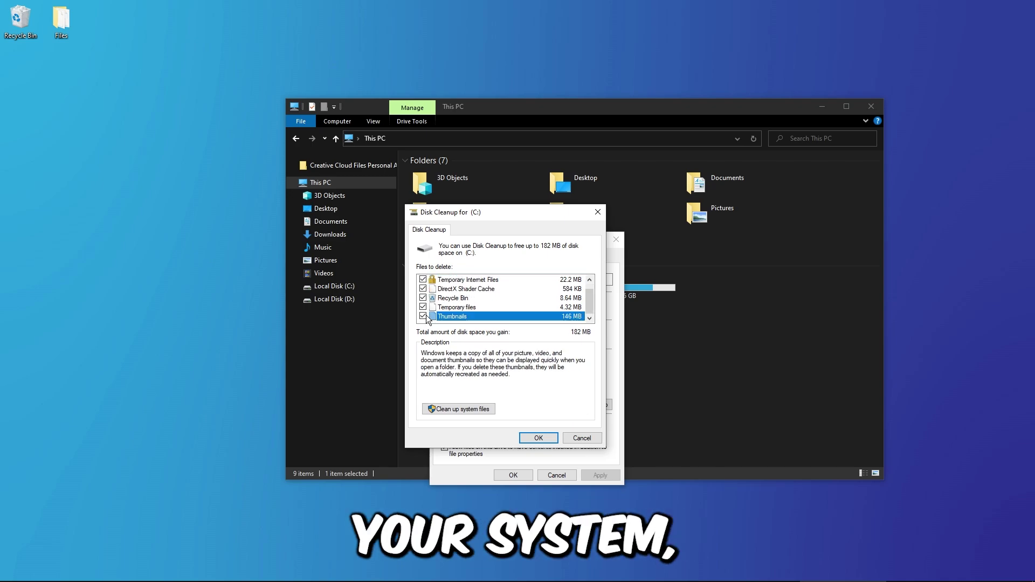
click(424, 316)
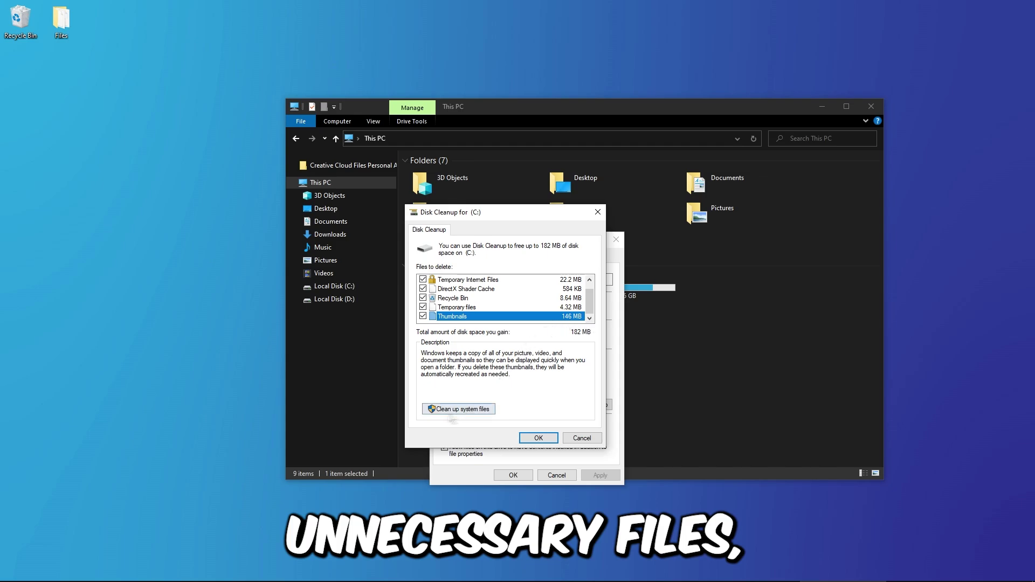
click(446, 409)
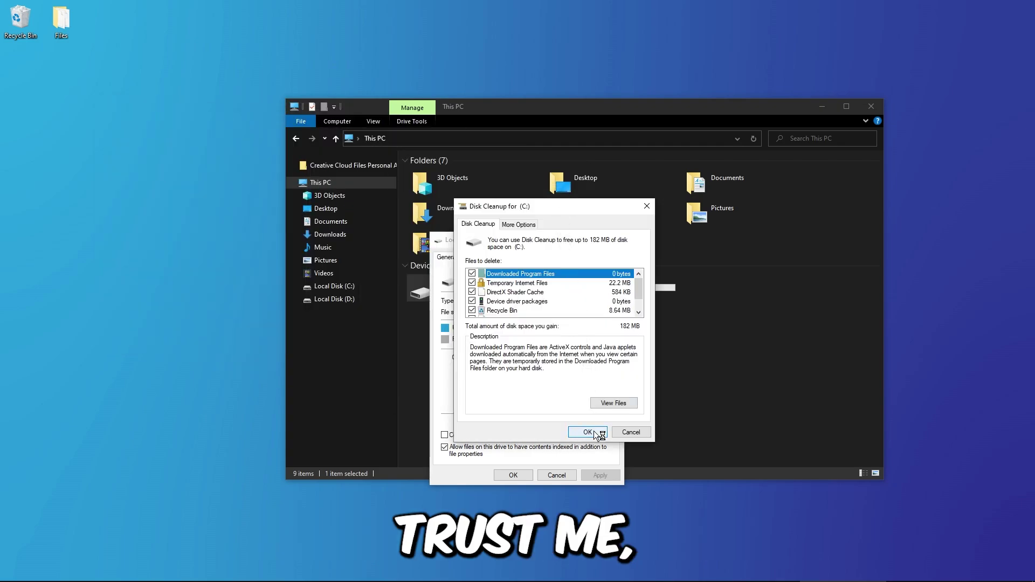
click(593, 431)
click(534, 303)
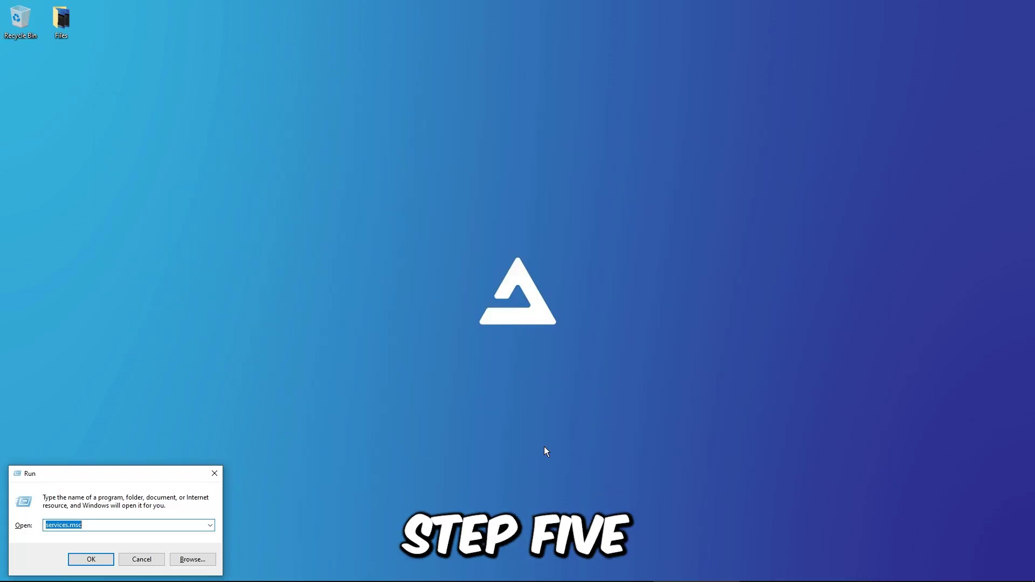
Launch services.msc and set the Windows Search startup type to Disabled
text(services.)
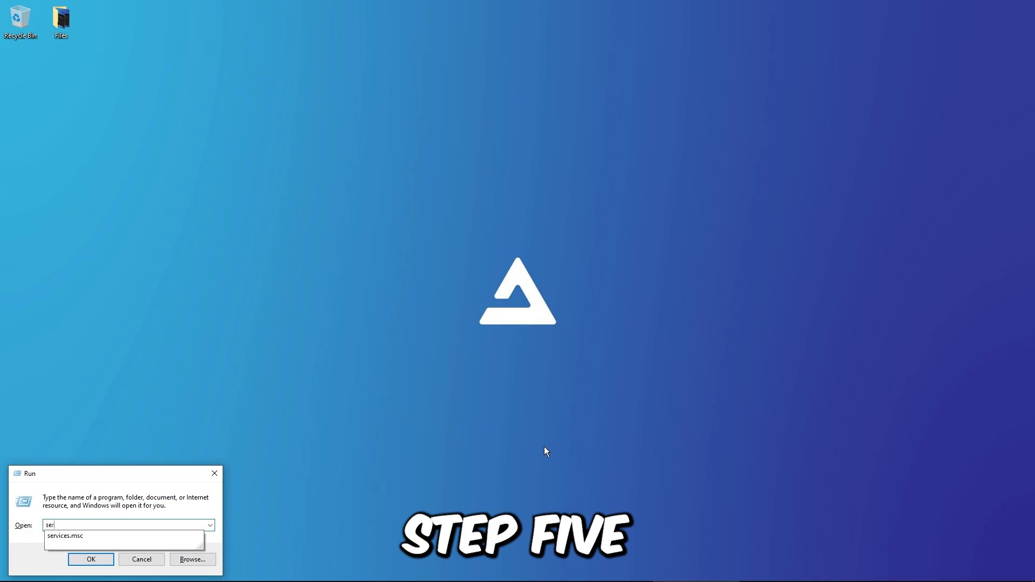
text(msc)
key(Return)
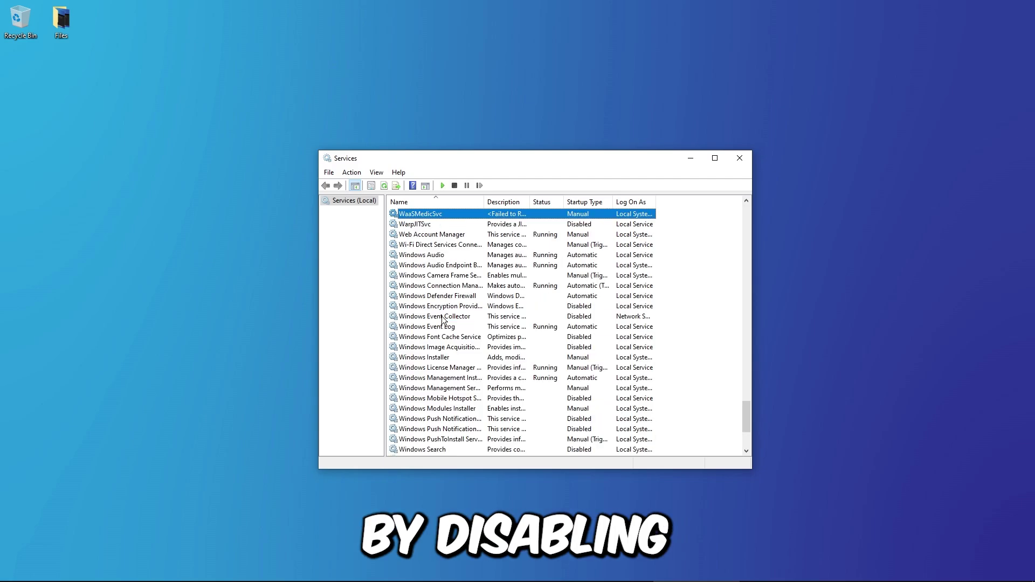
scroll(479, 311, down, 2)
click(452, 409)
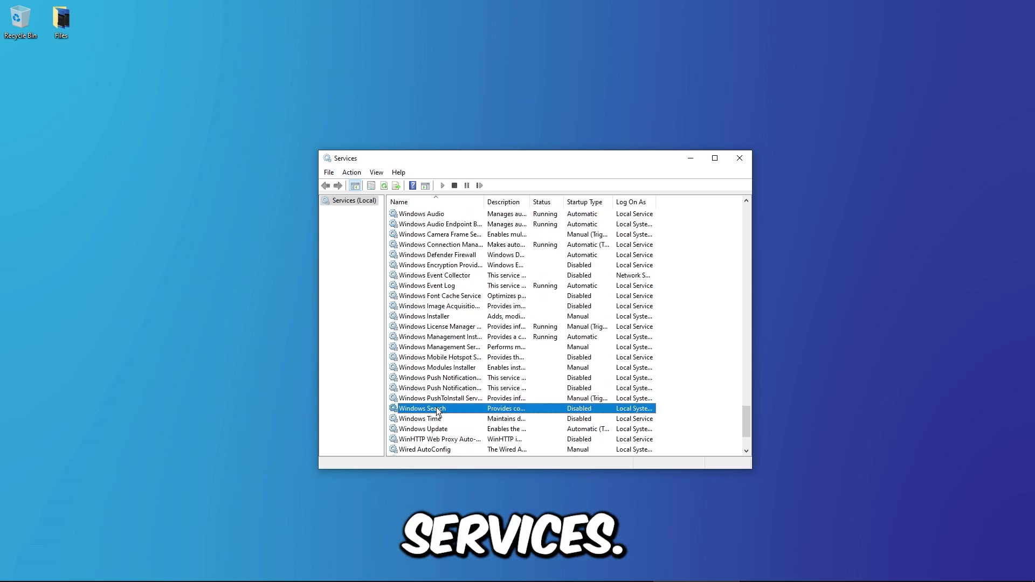
right_click(468, 414)
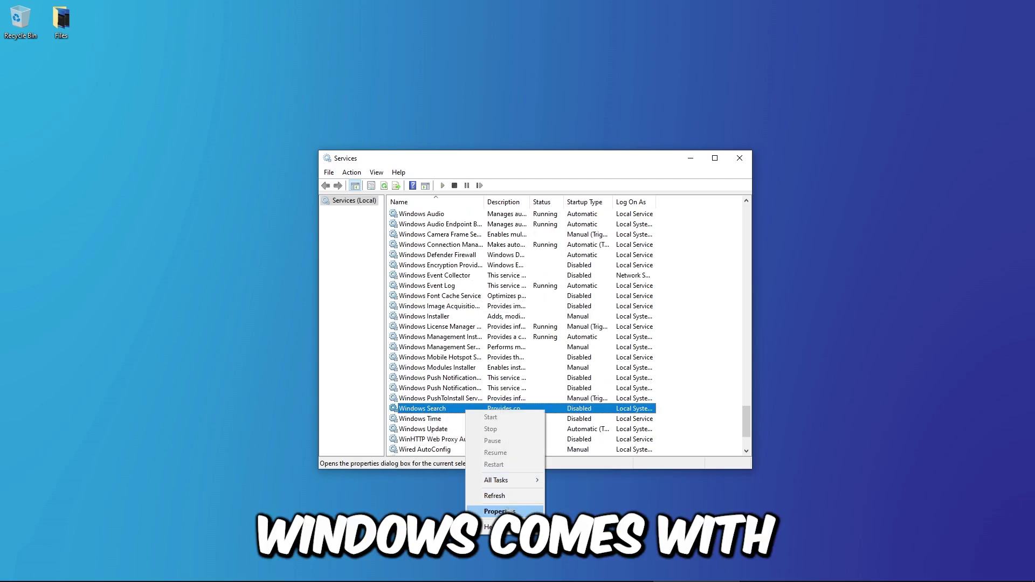
click(488, 494)
click(518, 304)
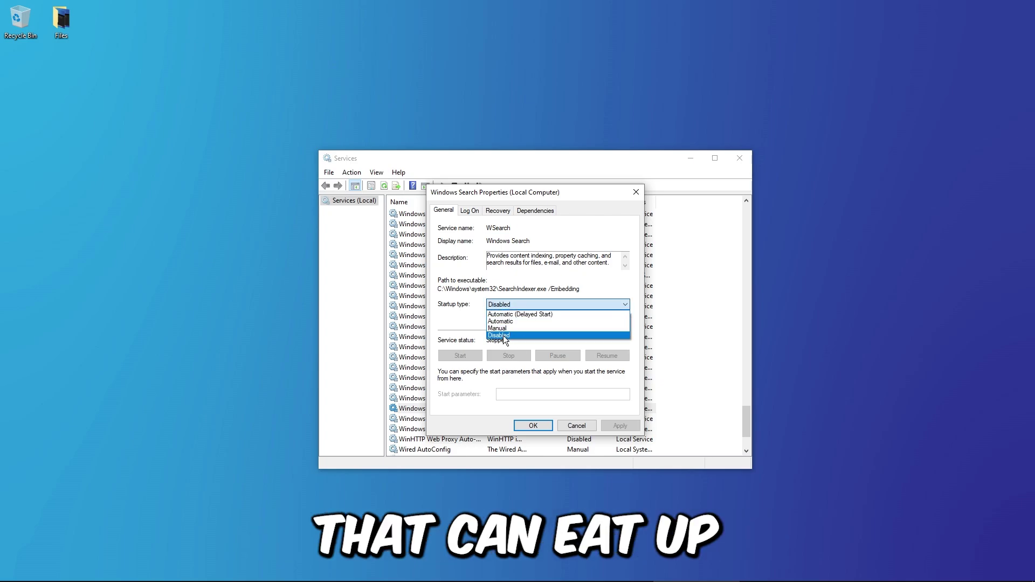
click(526, 345)
click(619, 425)
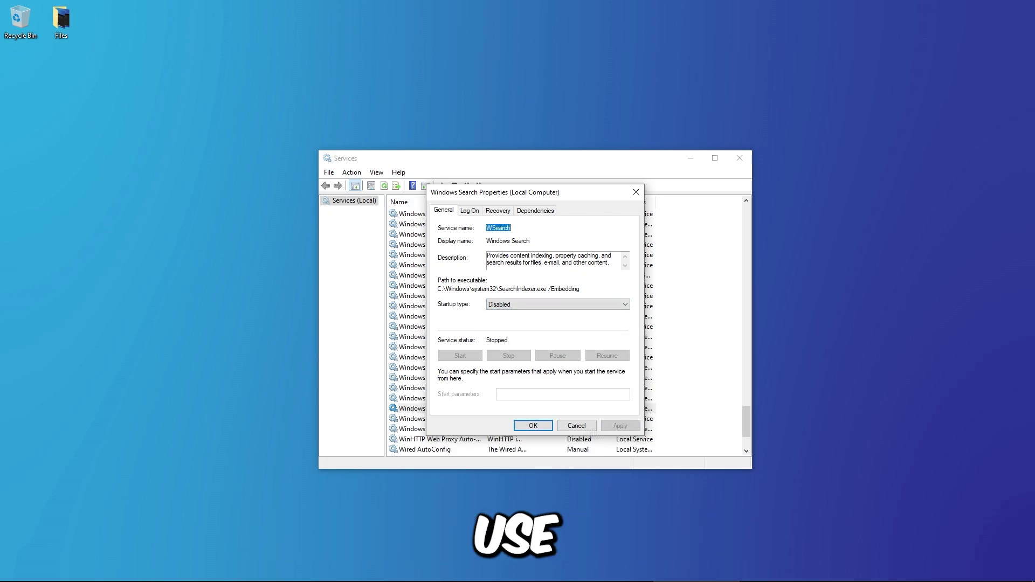
click(532, 425)
Set the SysMain service startup type to Disabled
key(s)
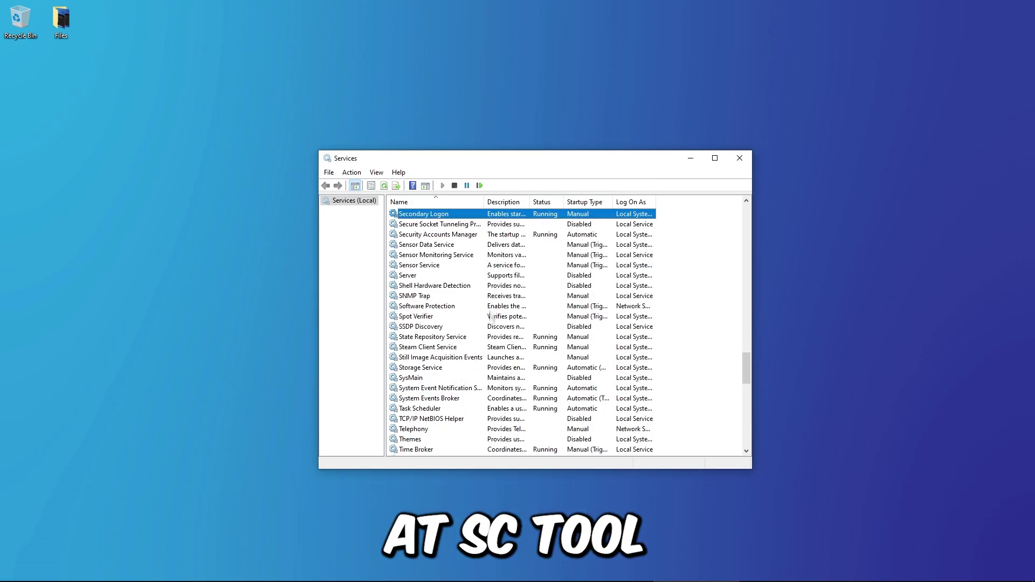
click(410, 378)
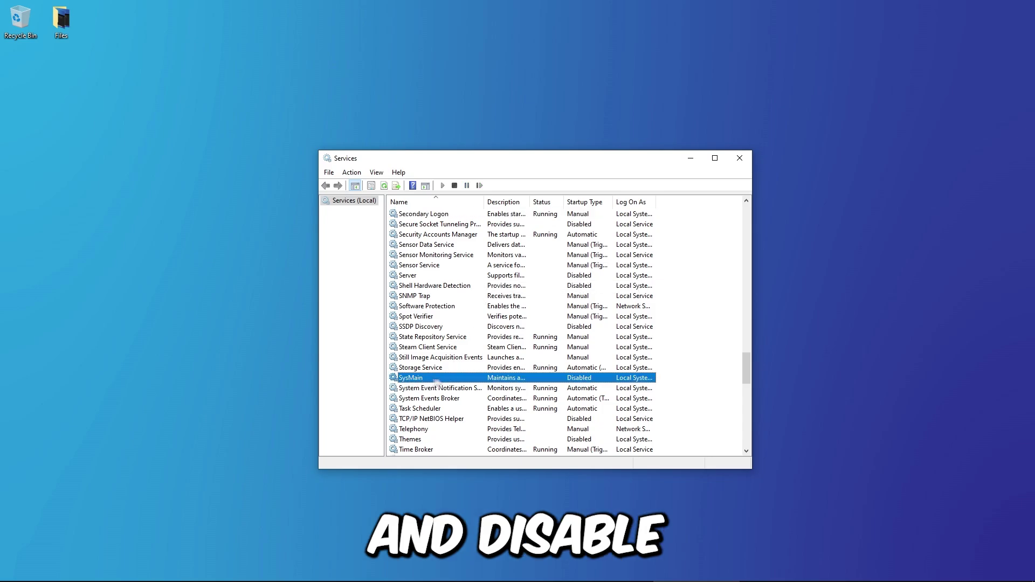
right_click(436, 382)
click(485, 478)
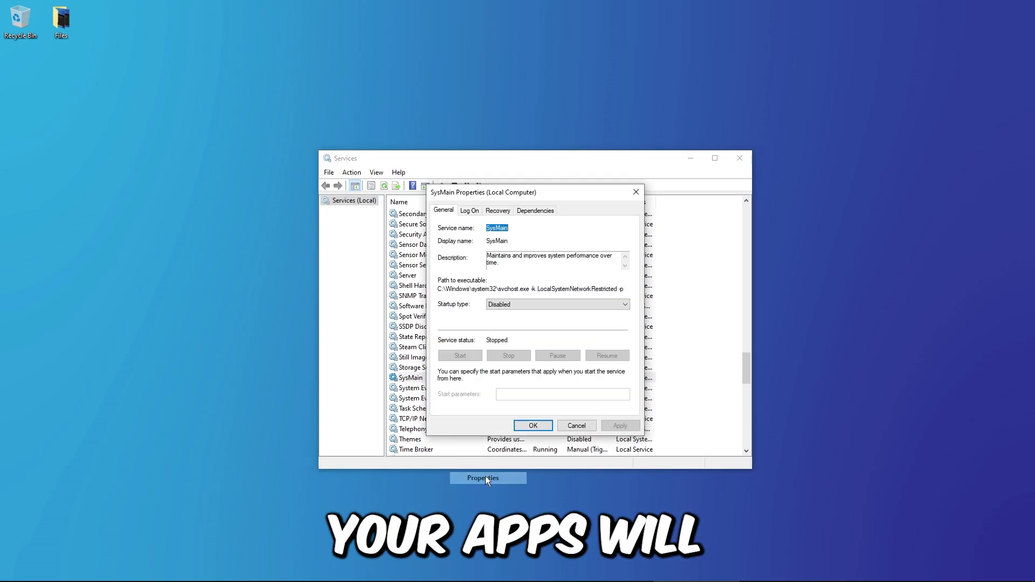
click(501, 305)
click(502, 338)
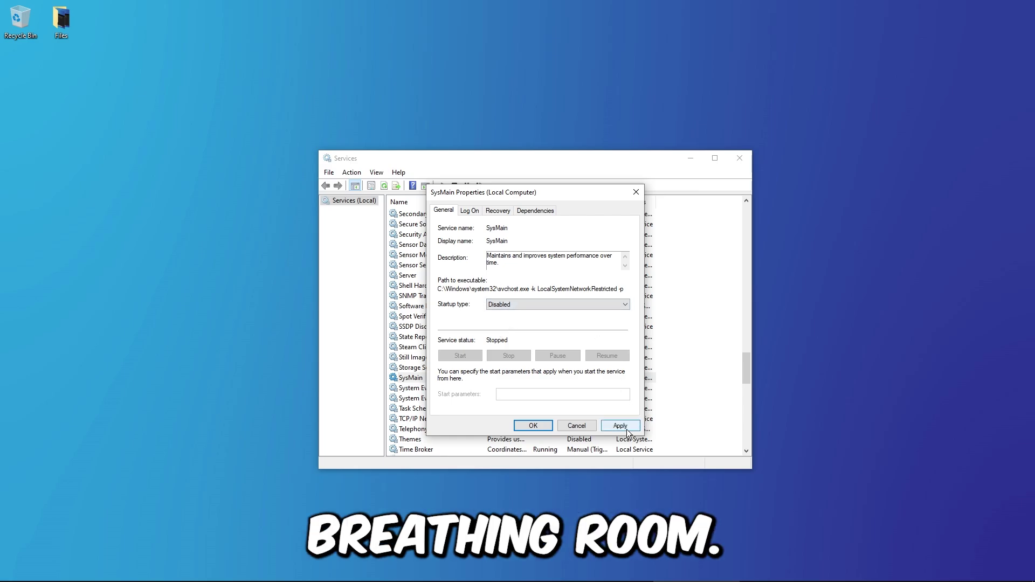
click(532, 426)
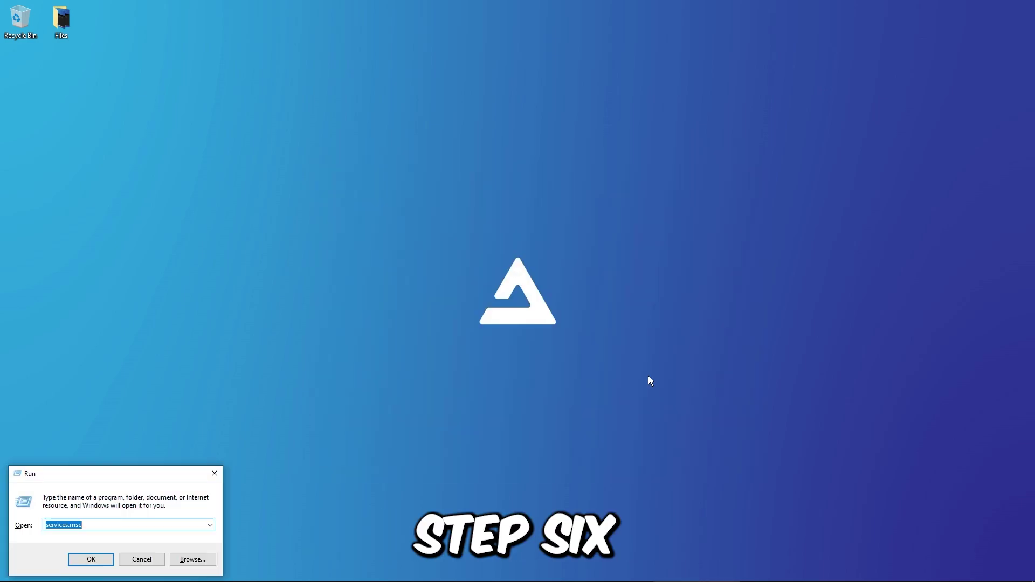
Open regedit at HKLM\SYSTEM\CurrentControlSet\Control\PriorityControl
text(rege)
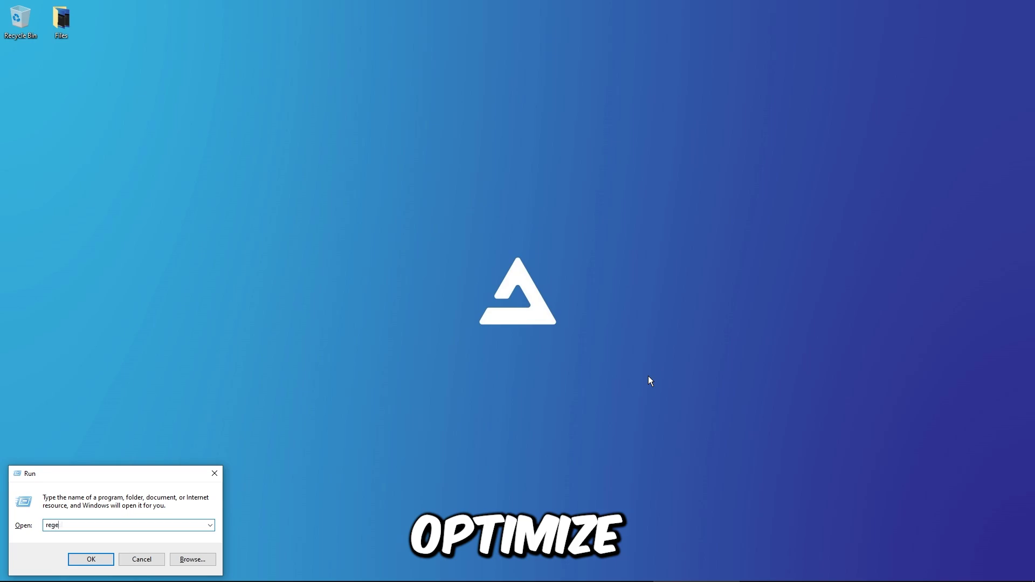
text(dit)
key(Return)
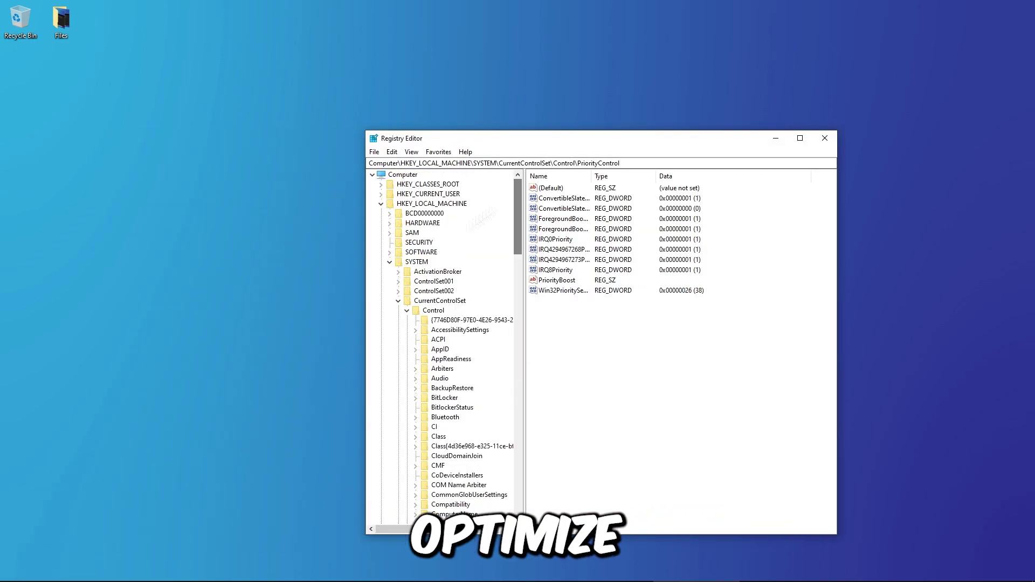
click(435, 204)
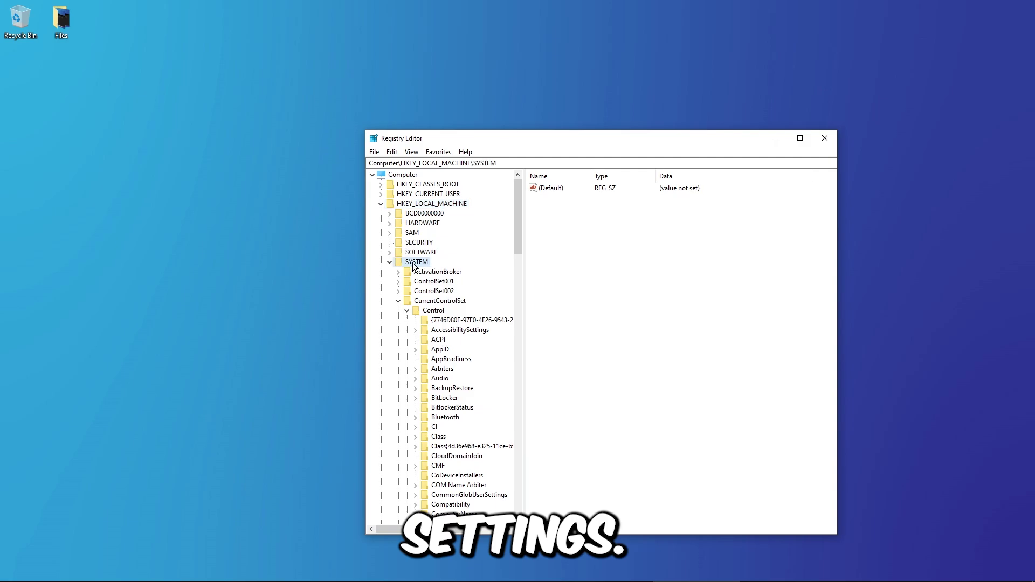
click(435, 300)
click(434, 310)
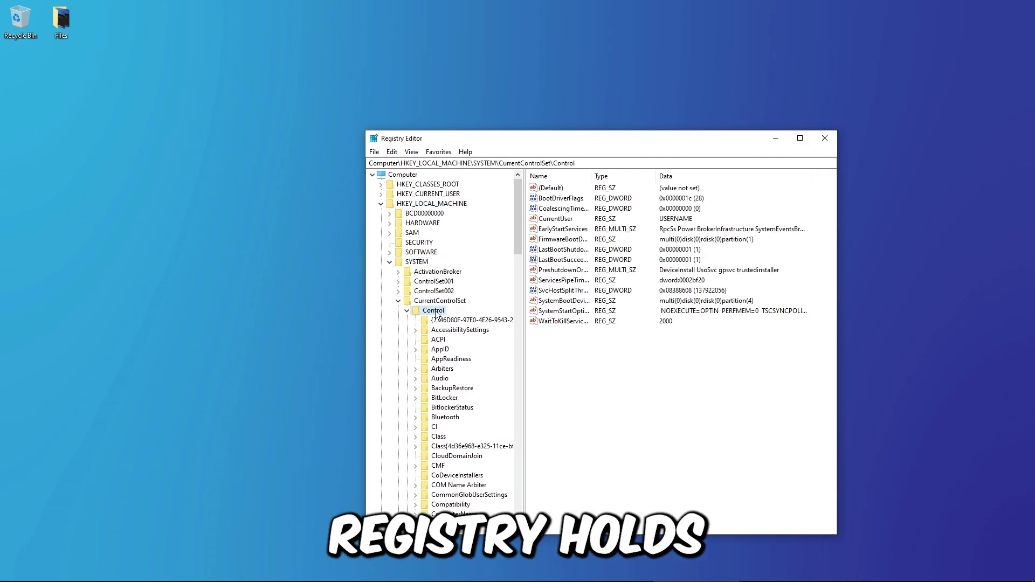
click(441, 348)
scroll(458, 345, down, 15)
click(469, 410)
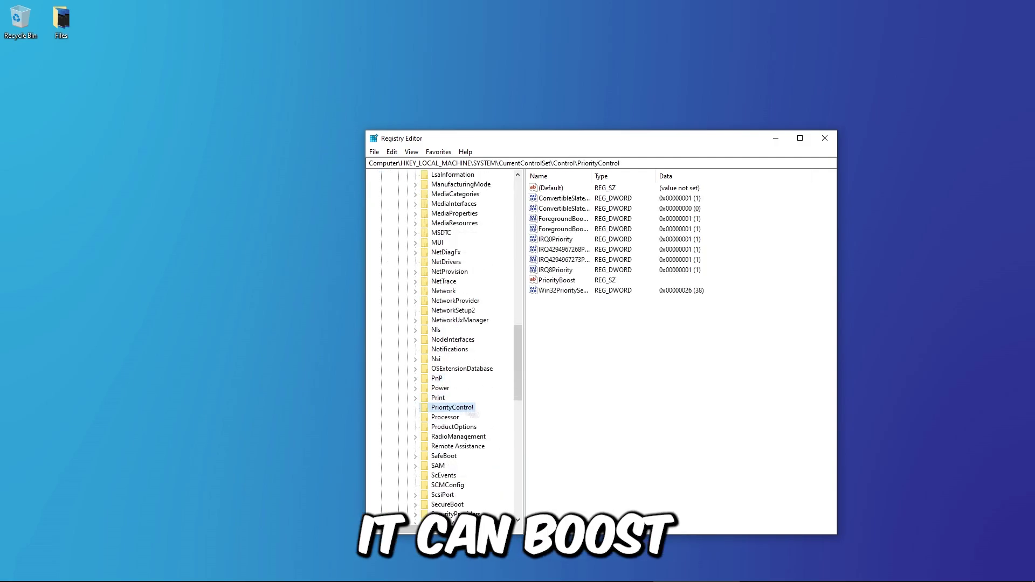
Set Win32PrioritySeparation to hexadecimal 26
double_click(557, 291)
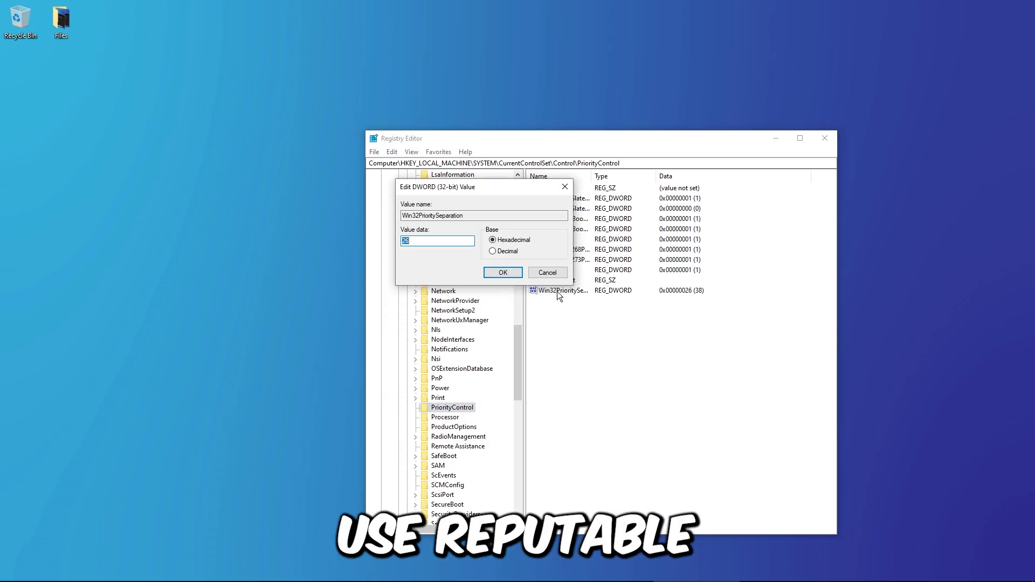
drag(472, 212, 359, 215)
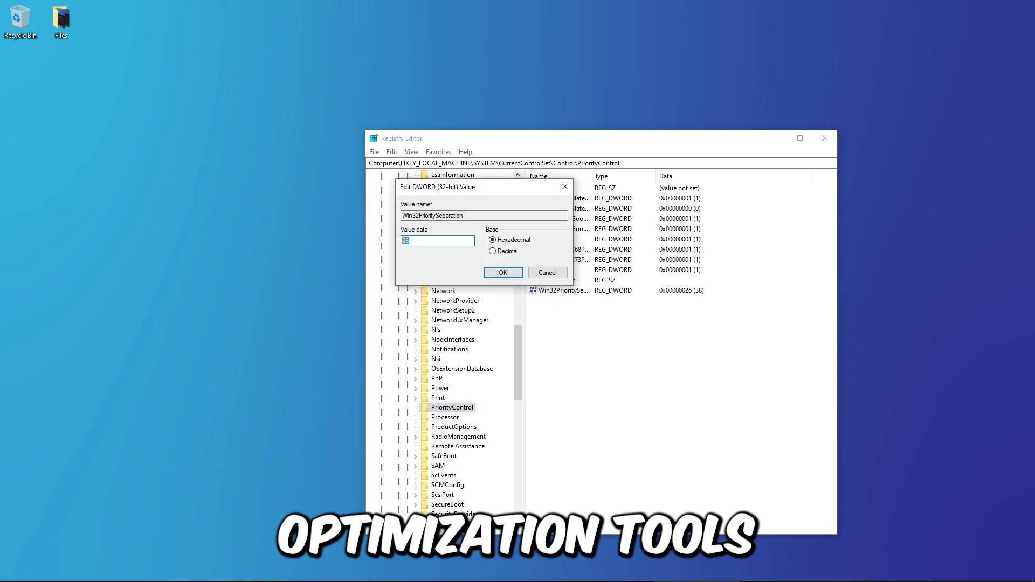
key(End)
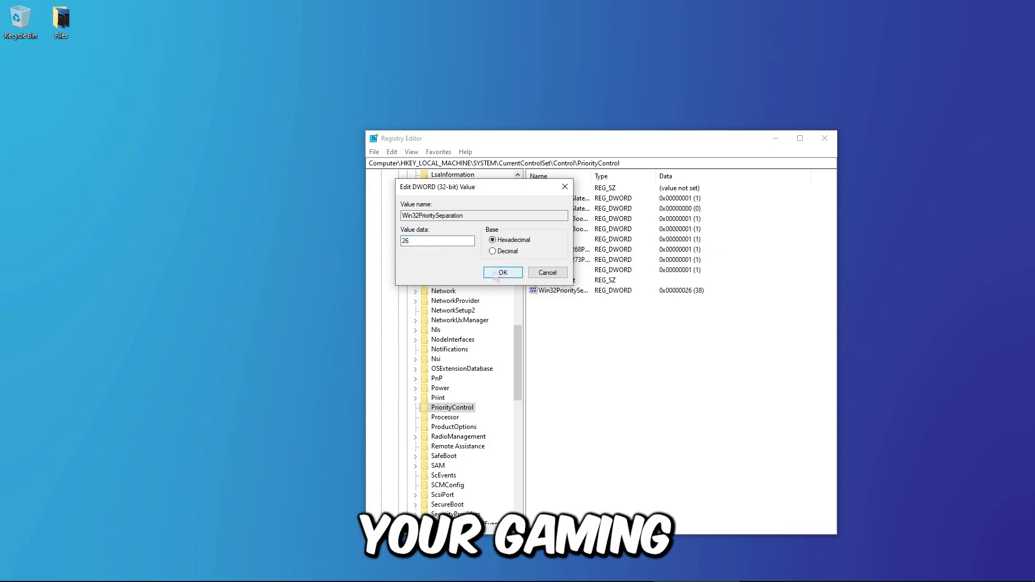
click(501, 273)
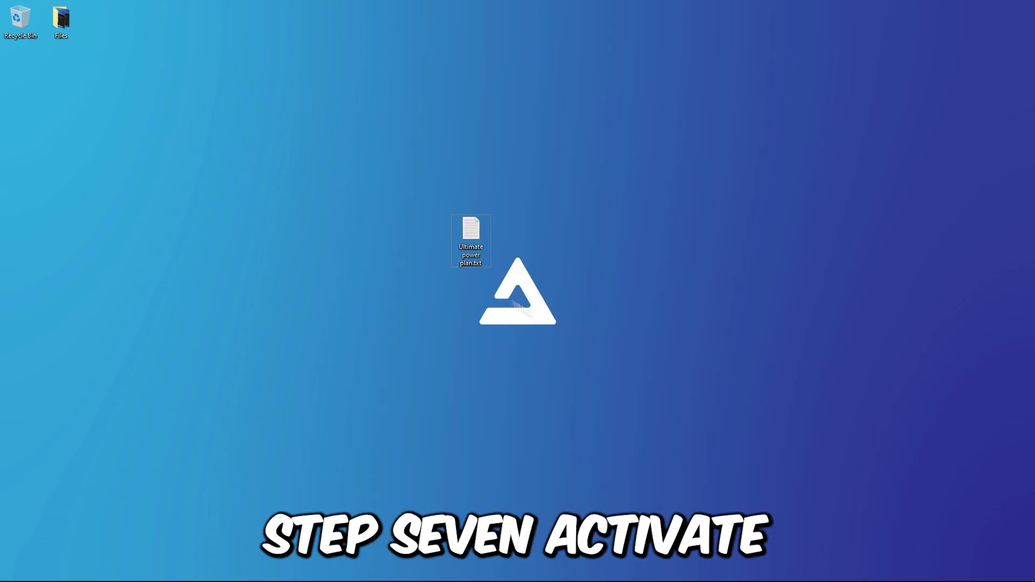
Run the powercfg duplicatescheme command from Ultimate power plan.txt in Command Prompt
double_click(471, 229)
drag(482, 139, 503, 154)
key(super+r)
text(c)
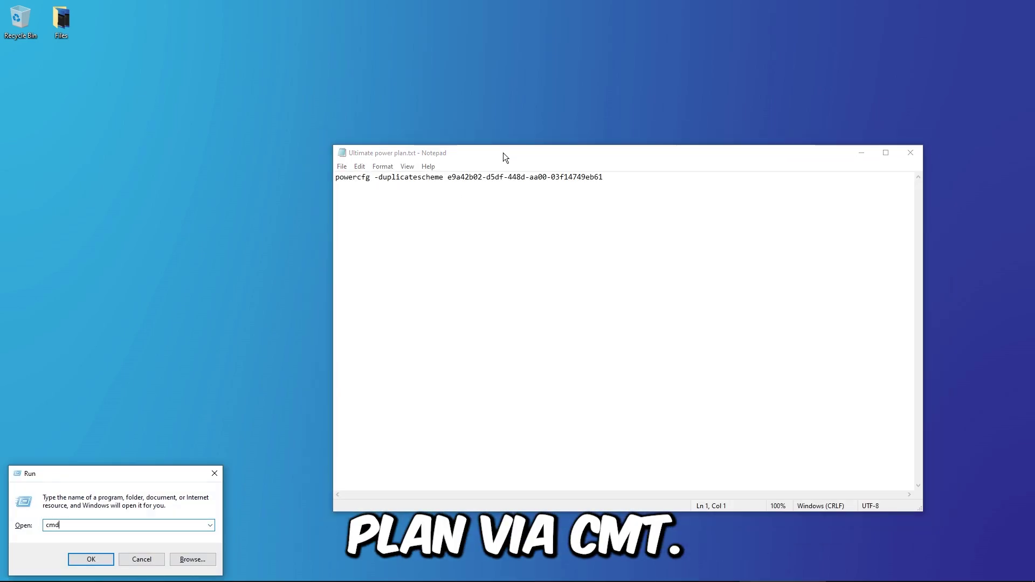
text(md)
click(91, 559)
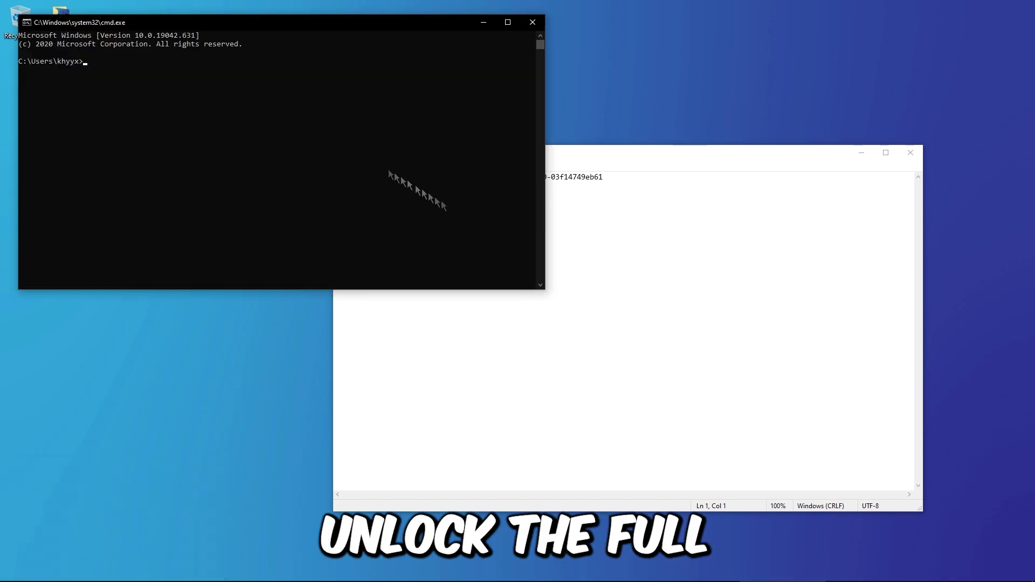
click(577, 208)
drag(605, 178, 314, 180)
key(super+c)
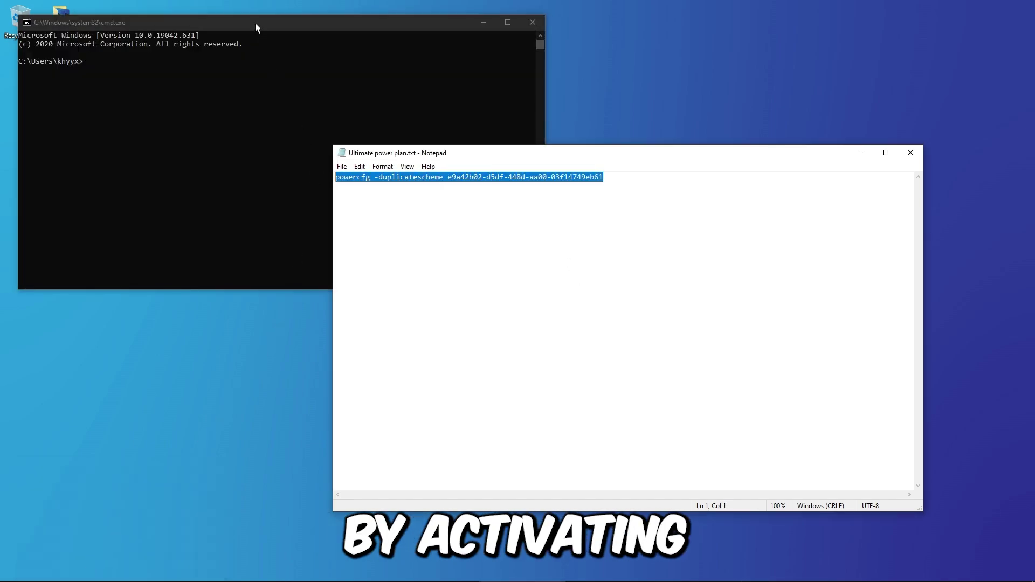
click(256, 27)
right_click(379, 134)
key(Return)
Confirm Ultimate Performance is selected in Control Panel's Power Options, then close the windows
key(super+r)
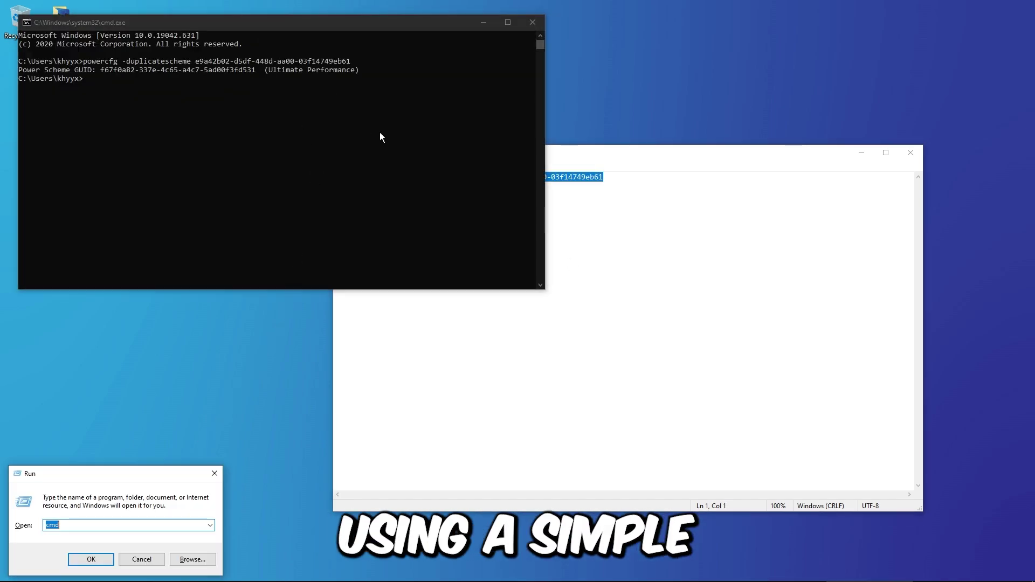
text(control pan)
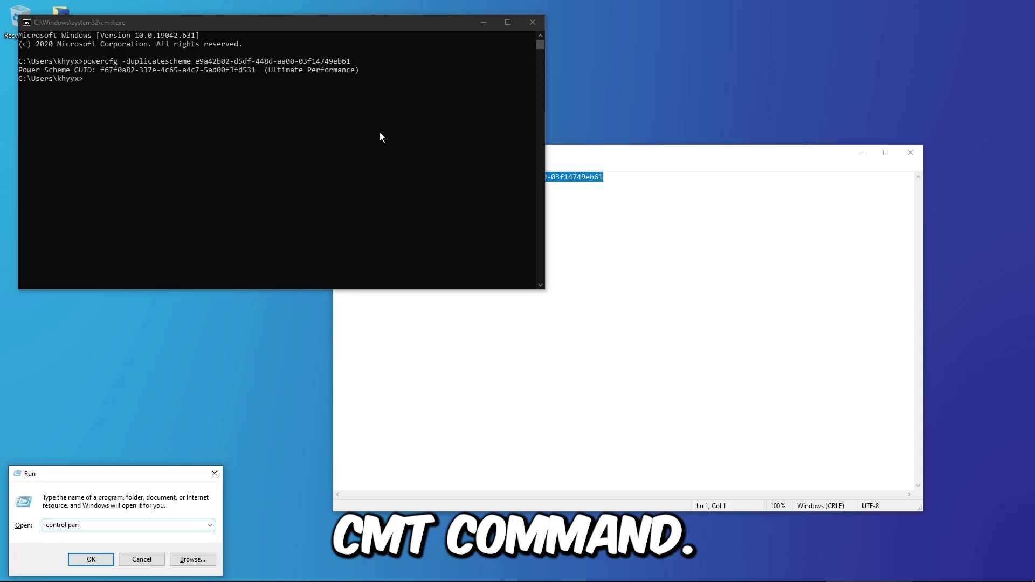
text(el)
key(Return)
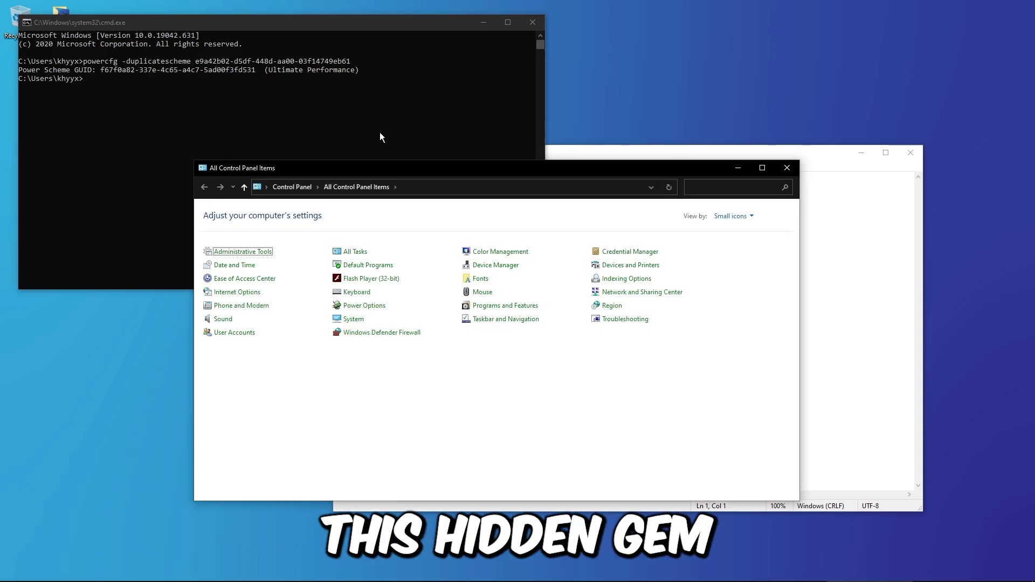
click(353, 306)
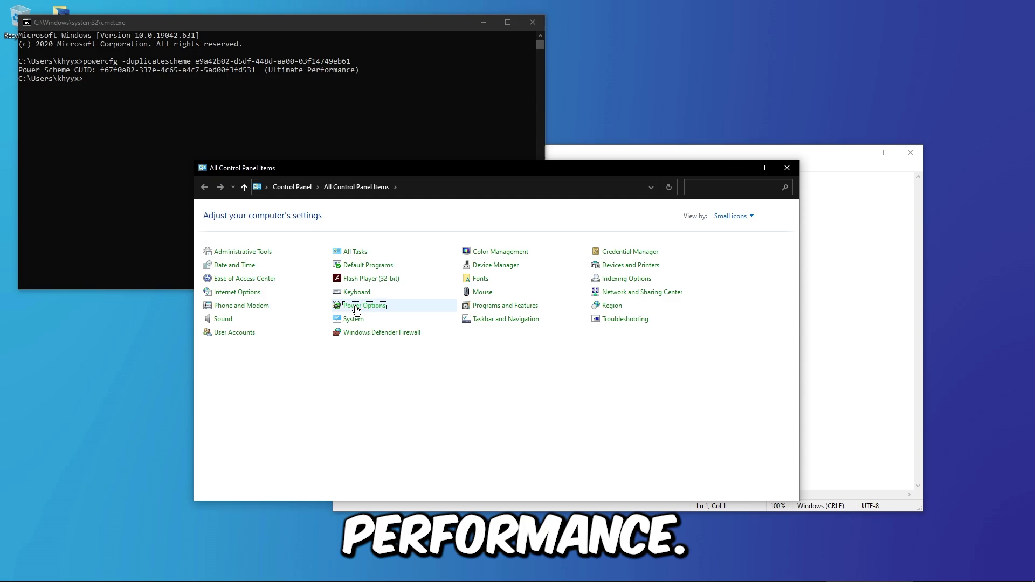
scroll(359, 320, down, 1)
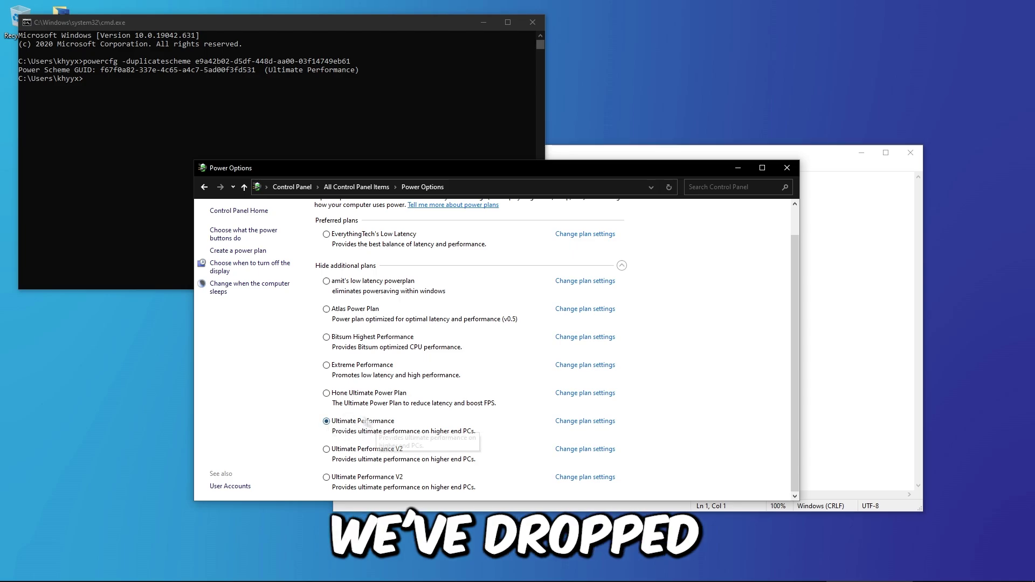
click(786, 167)
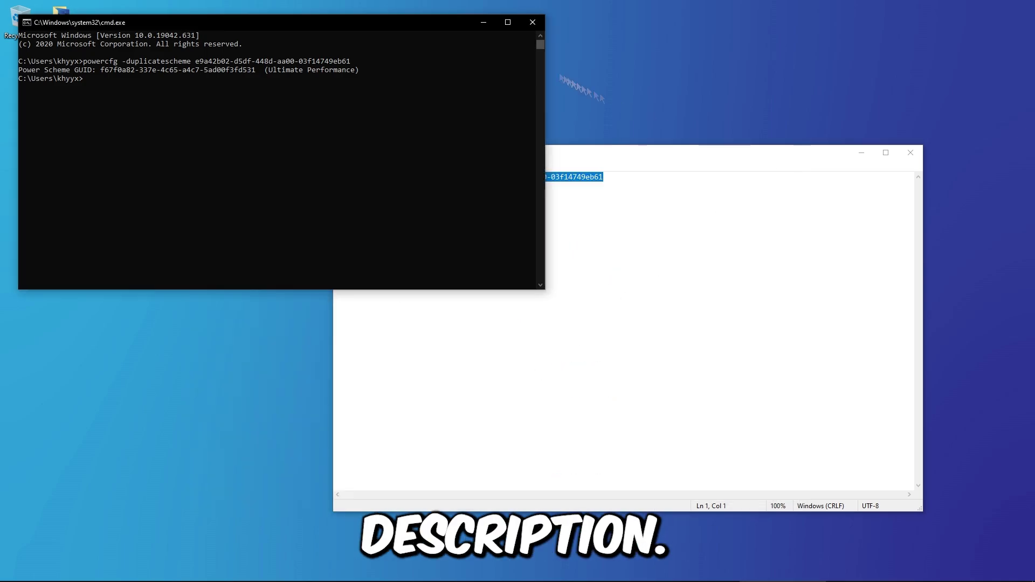
click(532, 22)
Close the notes and open the desktop GameUserSettings.ini for editing to review it
click(909, 153)
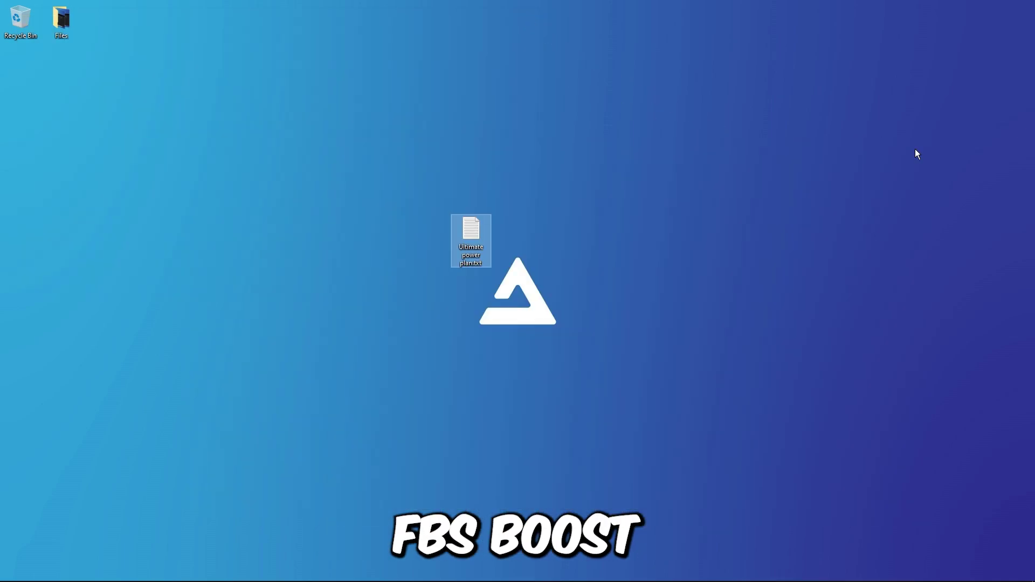
drag(416, 166, 549, 289)
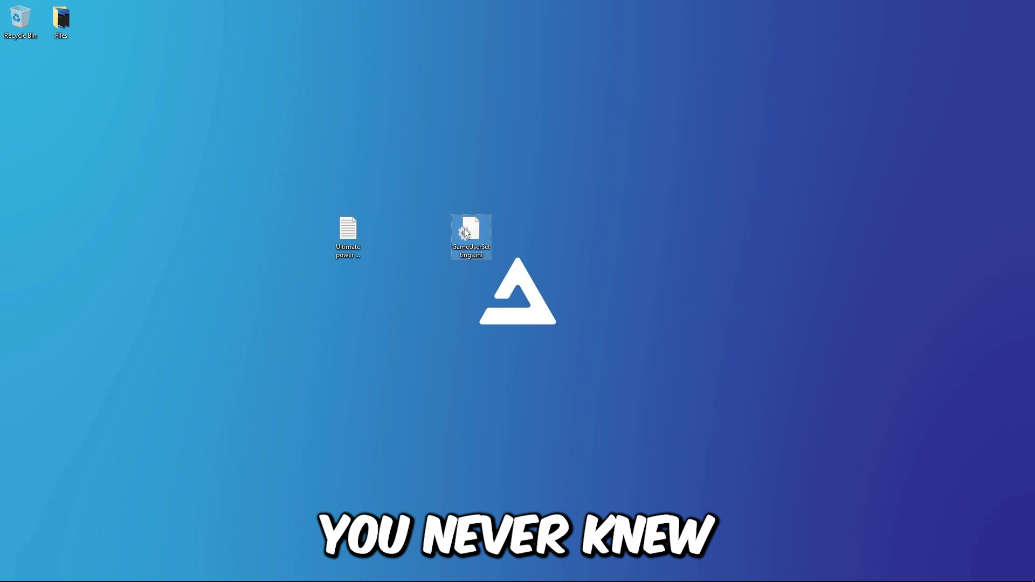
right_click(464, 229)
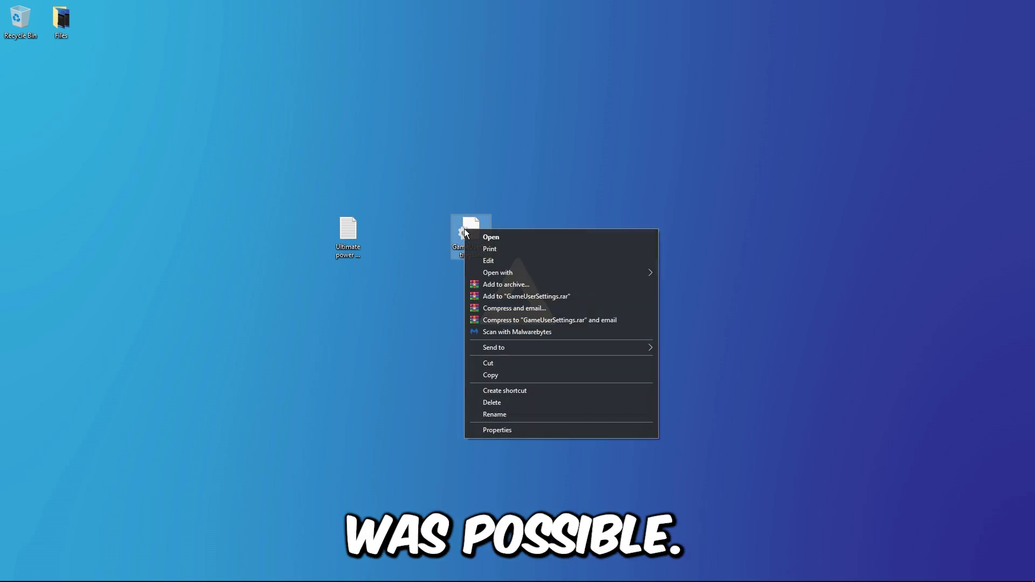
click(488, 260)
drag(921, 204, 899, 469)
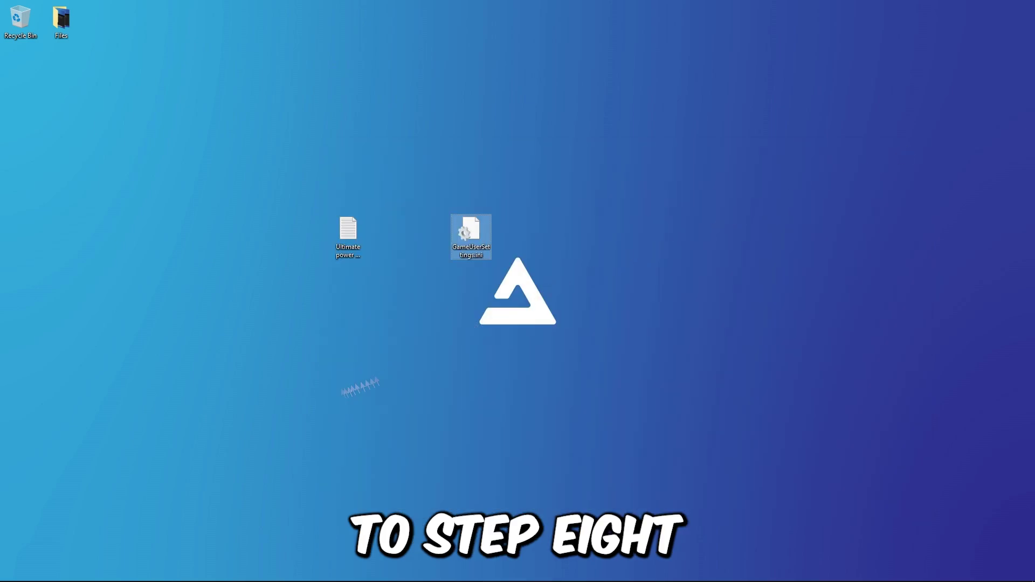
Move GameUserSettings.ini into AppData\Local\FortniteGame\Saved\Config\WindowsClient via %appdata%
key(super+r)
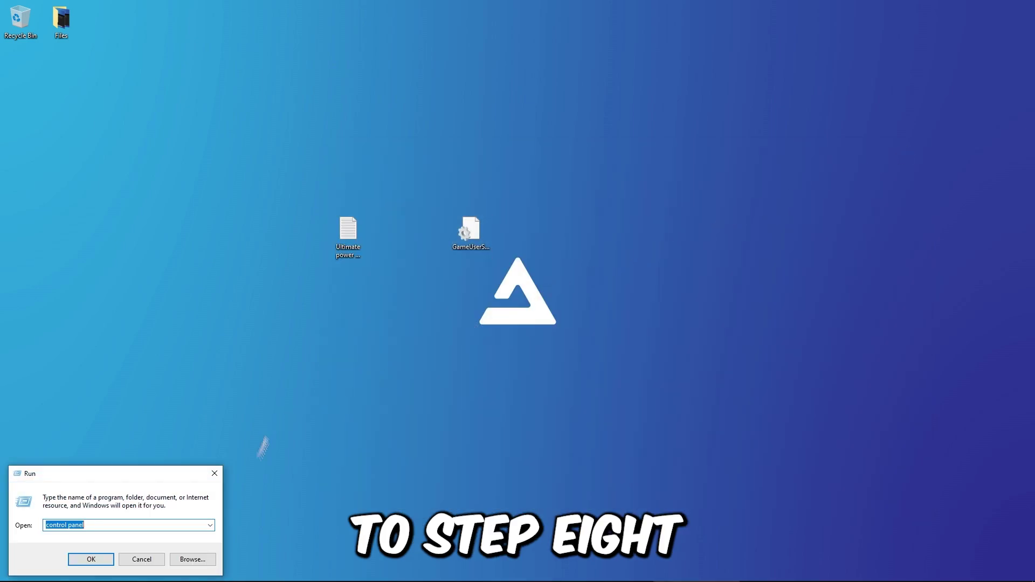
text(%appdata%)
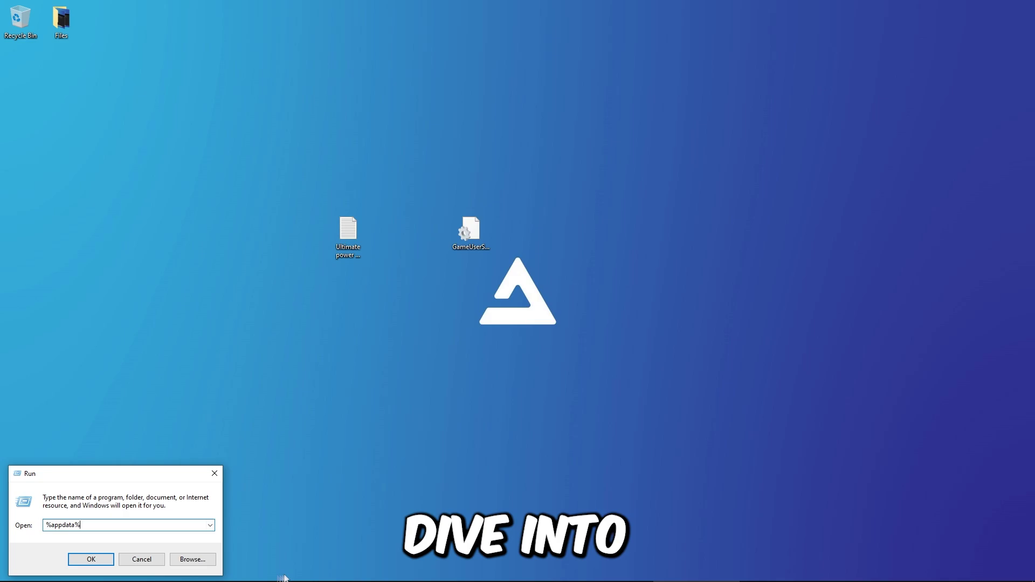
click(91, 558)
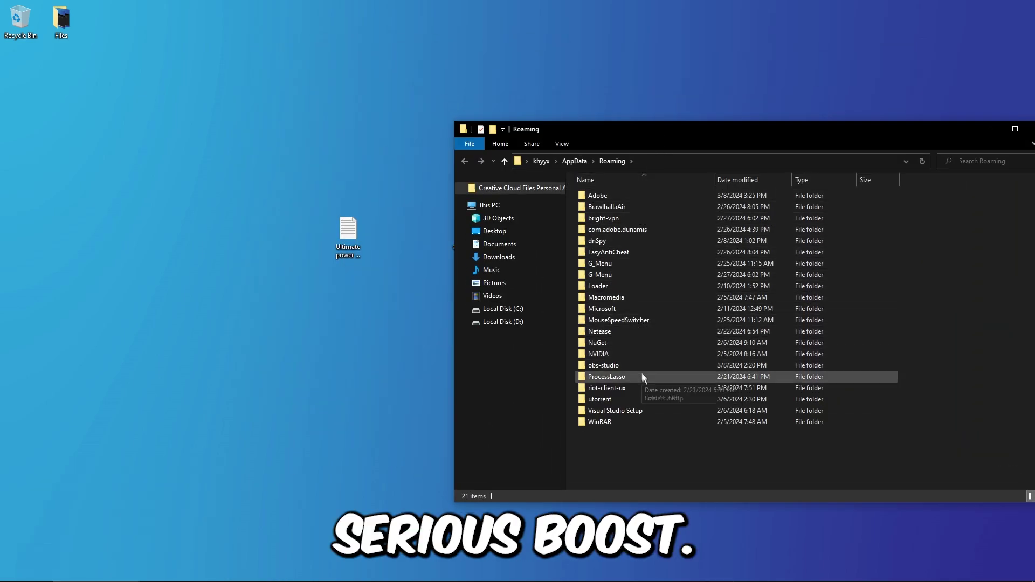
click(574, 161)
double_click(604, 196)
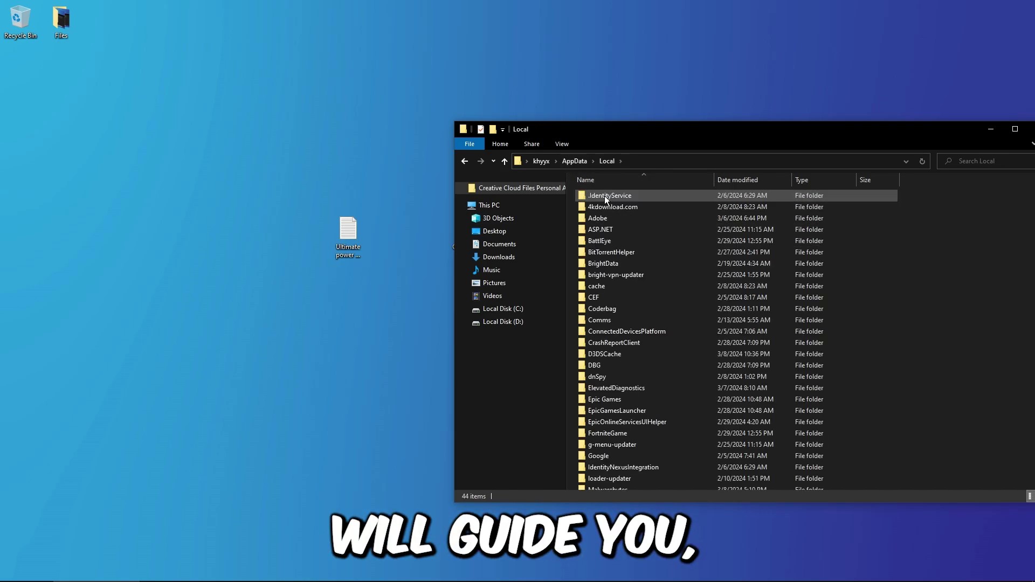
double_click(603, 432)
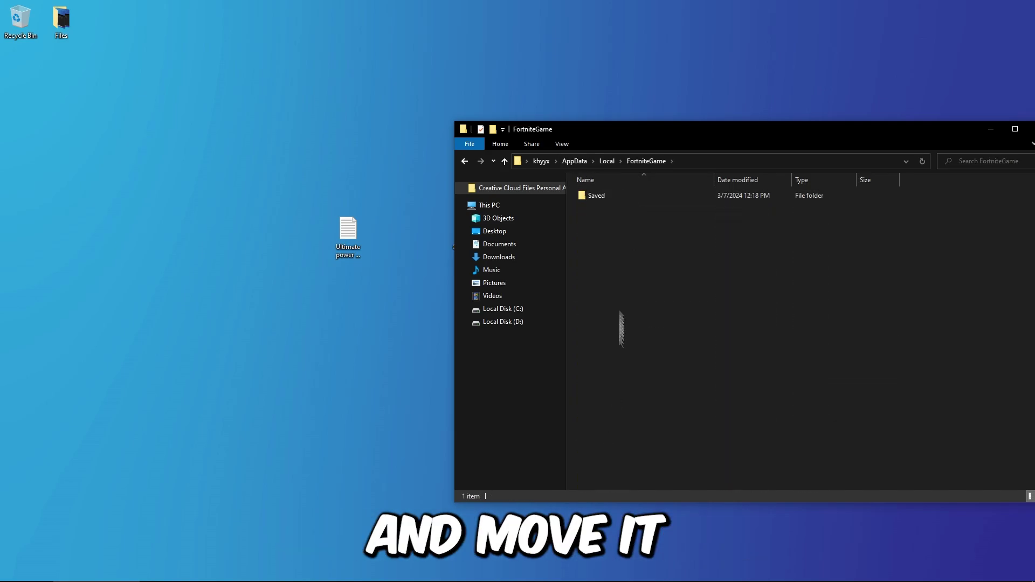
double_click(602, 196)
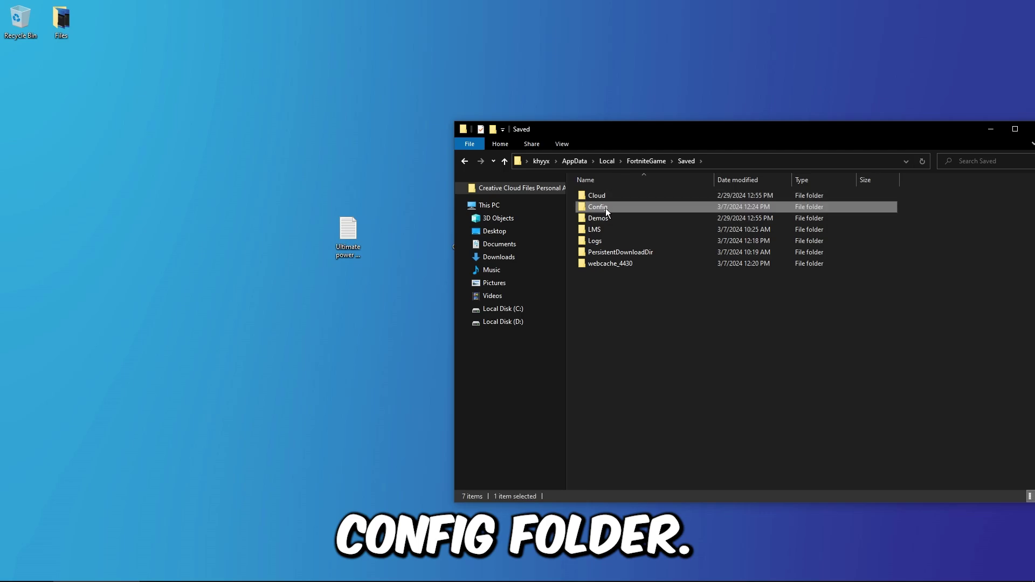
double_click(606, 207)
double_click(606, 206)
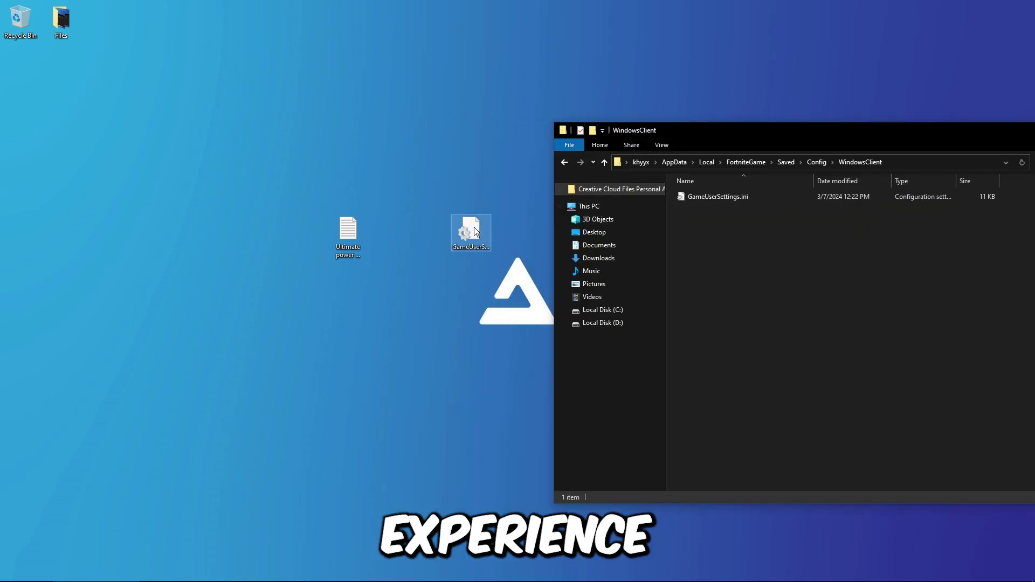
drag(470, 231, 712, 266)
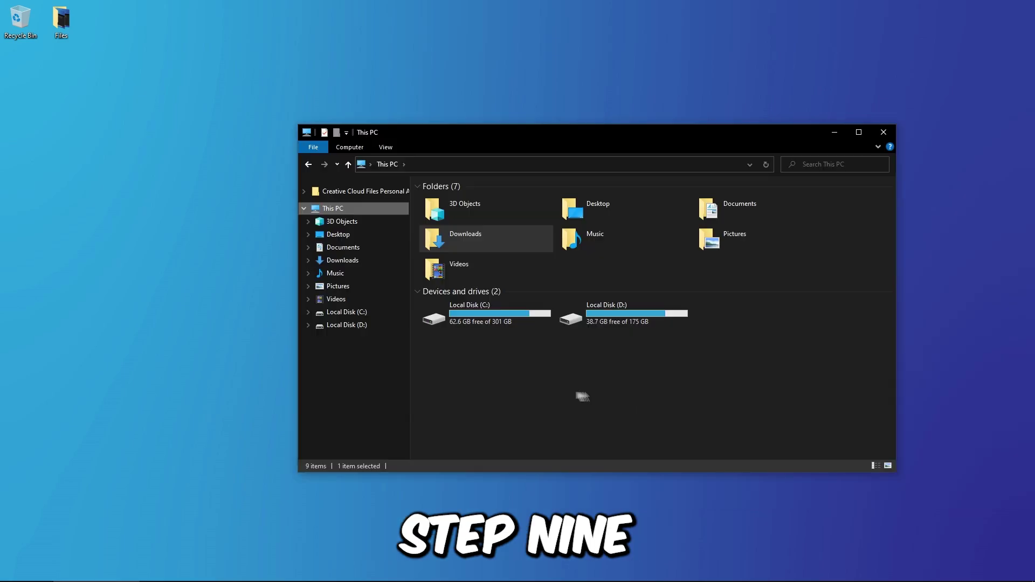
Choose Adjust for best performance in Performance Options via This PC's Advanced system settings
right_click(486, 374)
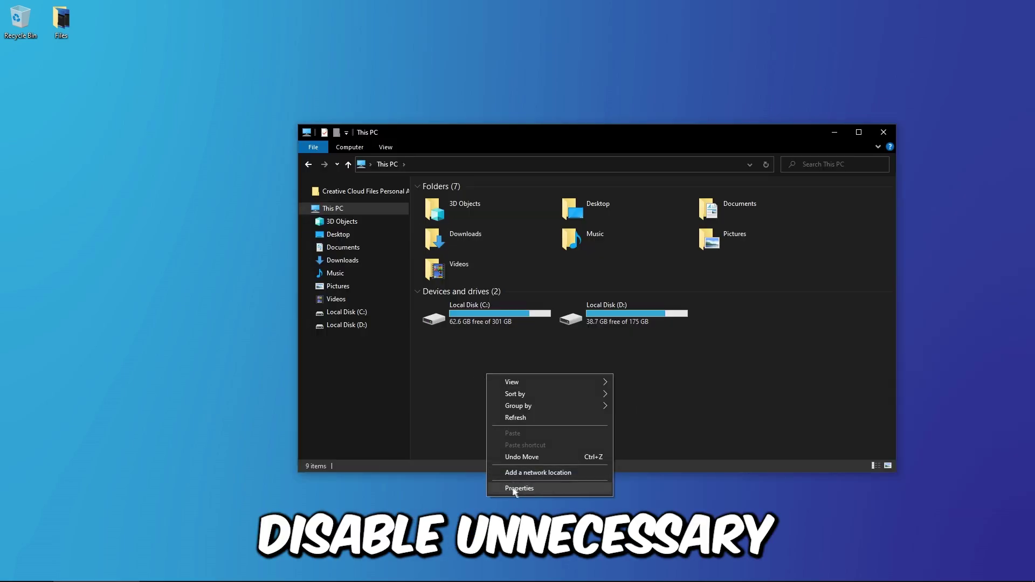
click(533, 489)
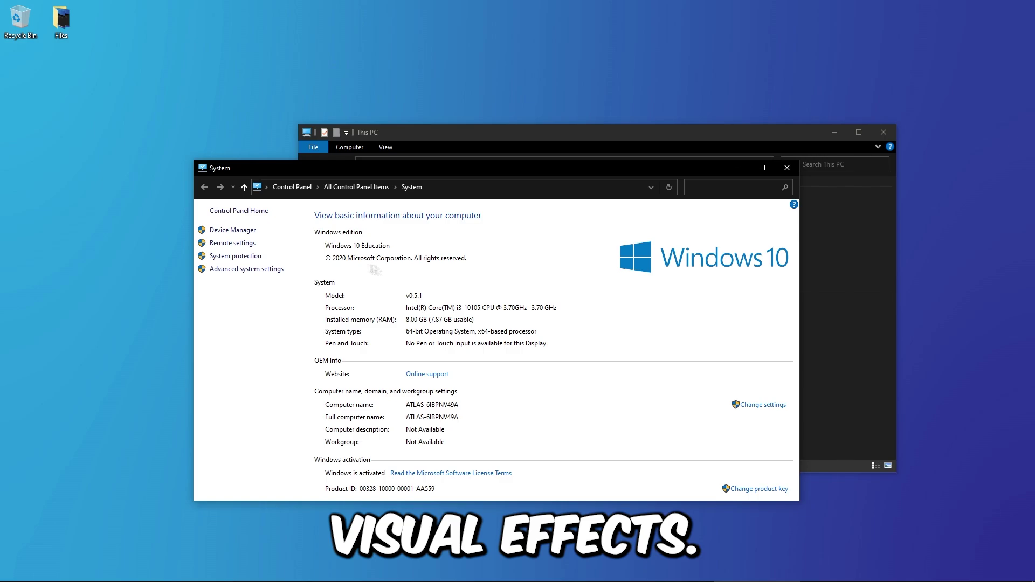
click(251, 270)
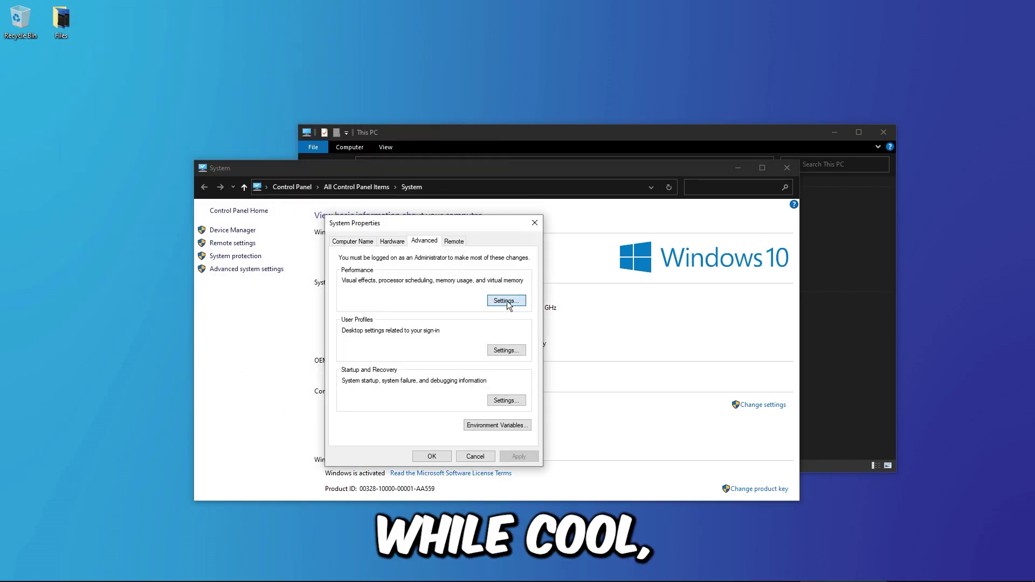
click(507, 301)
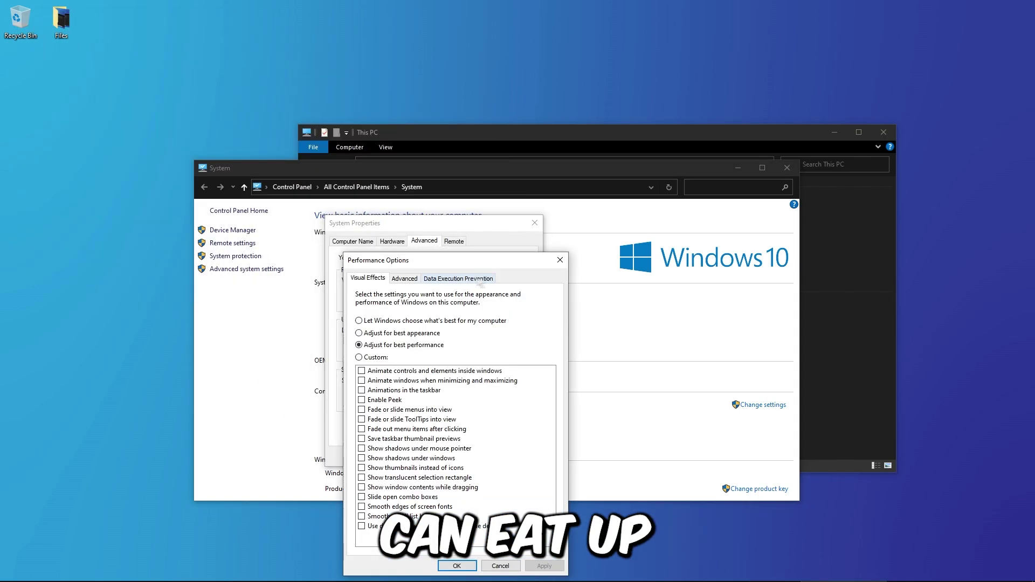
click(360, 345)
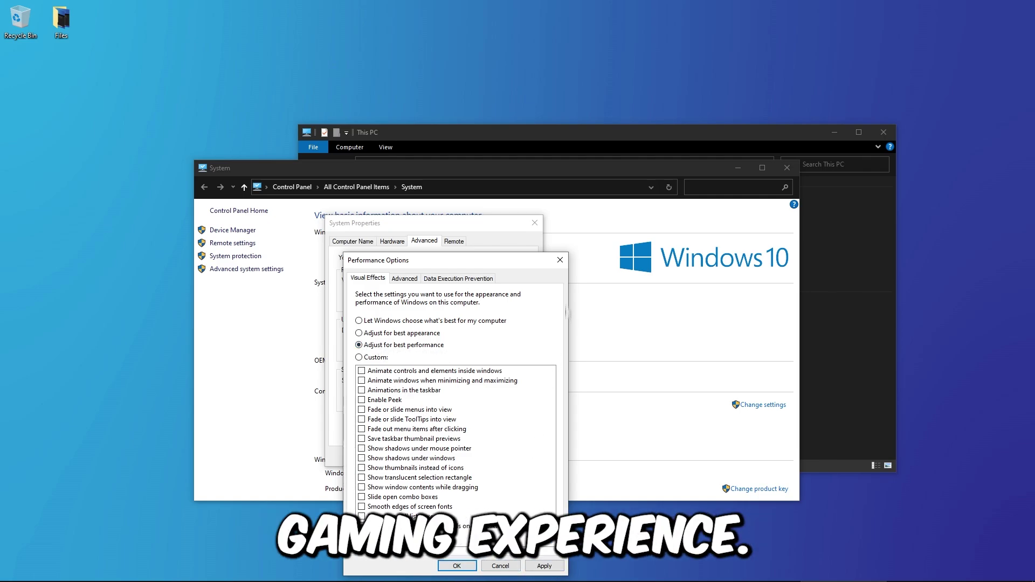
click(561, 261)
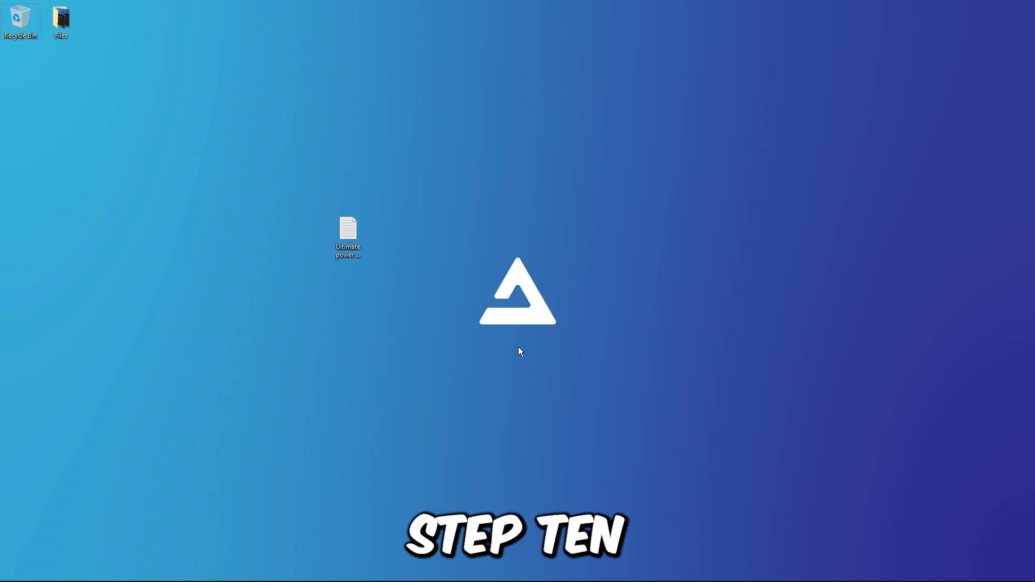
Confirm hardware-accelerated GPU scheduling is On in Display's Graphics settings
right_click(519, 347)
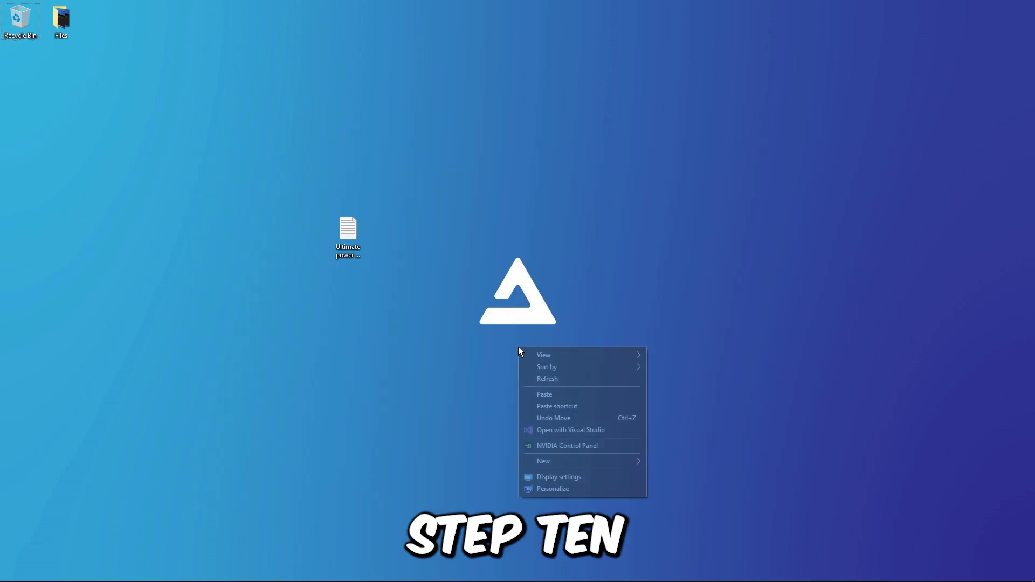
click(567, 477)
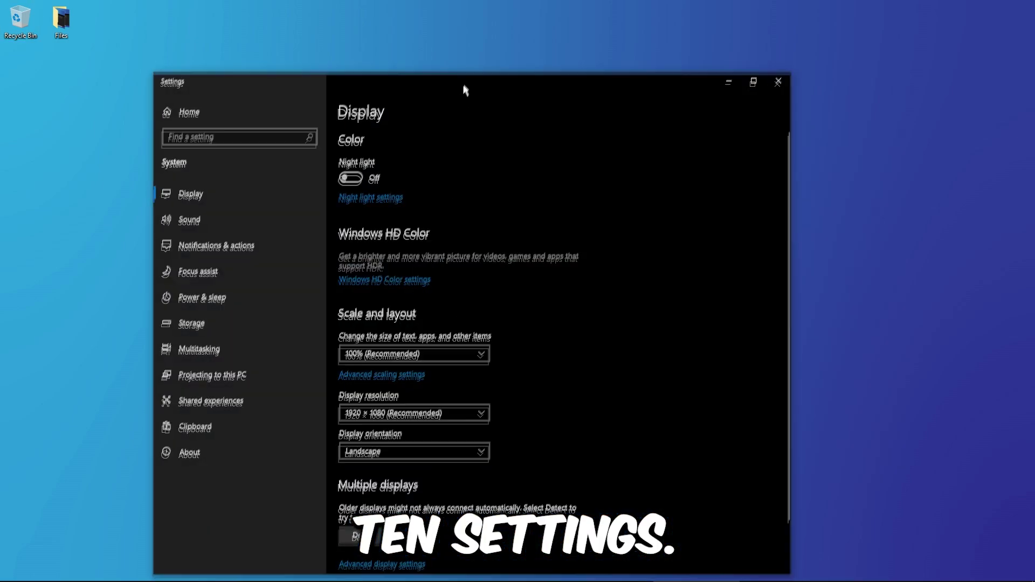
drag(465, 90, 513, 14)
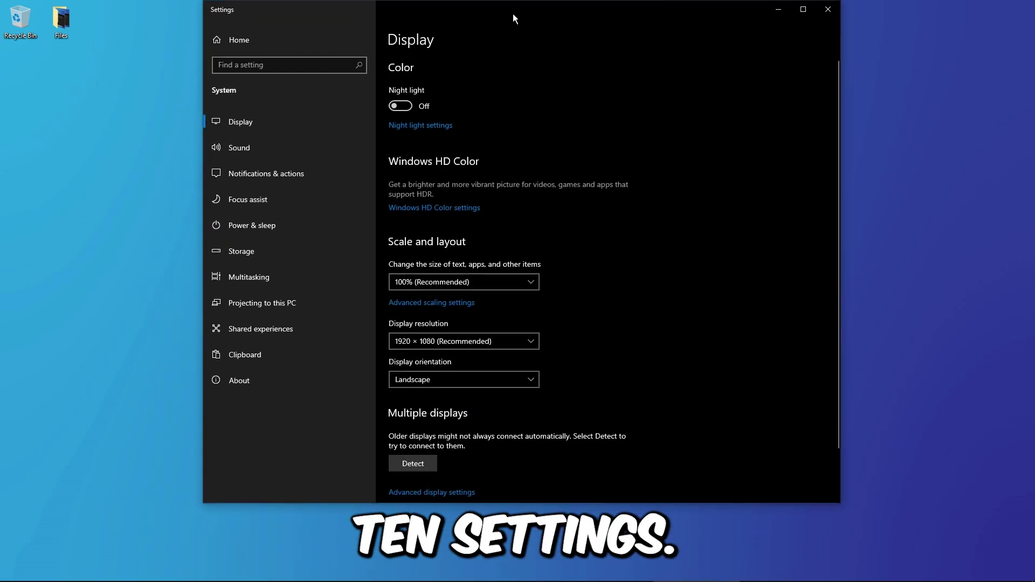
scroll(616, 221, down, 2)
click(415, 455)
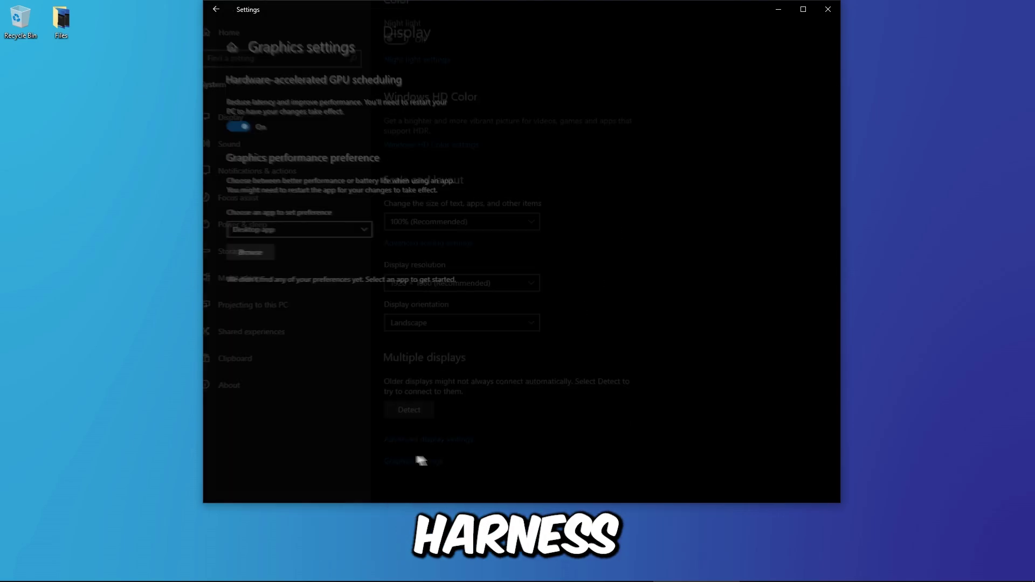
click(224, 124)
click(225, 123)
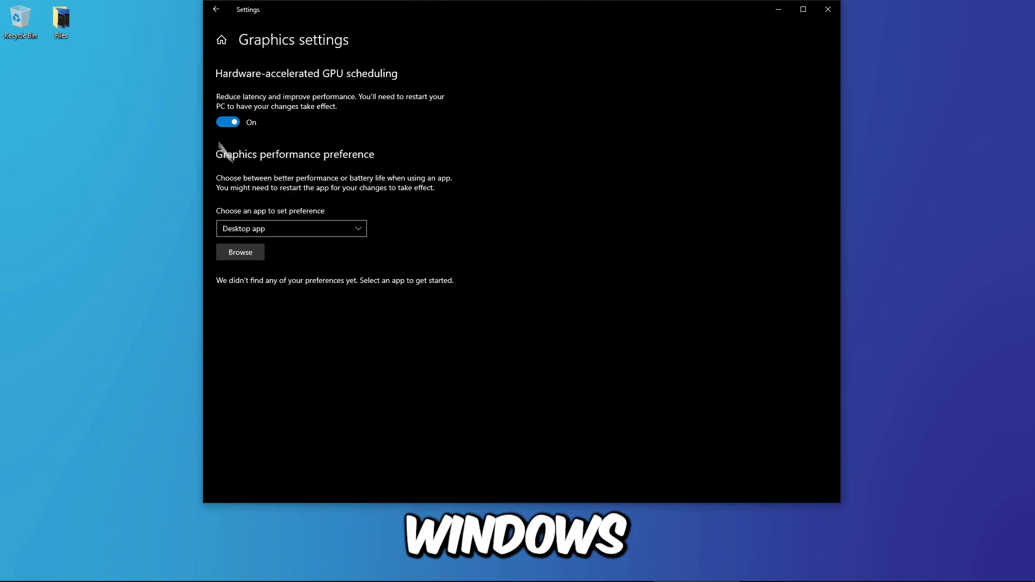
Verify Background apps and App diagnostics are Off in Privacy, ending on the General page
click(215, 9)
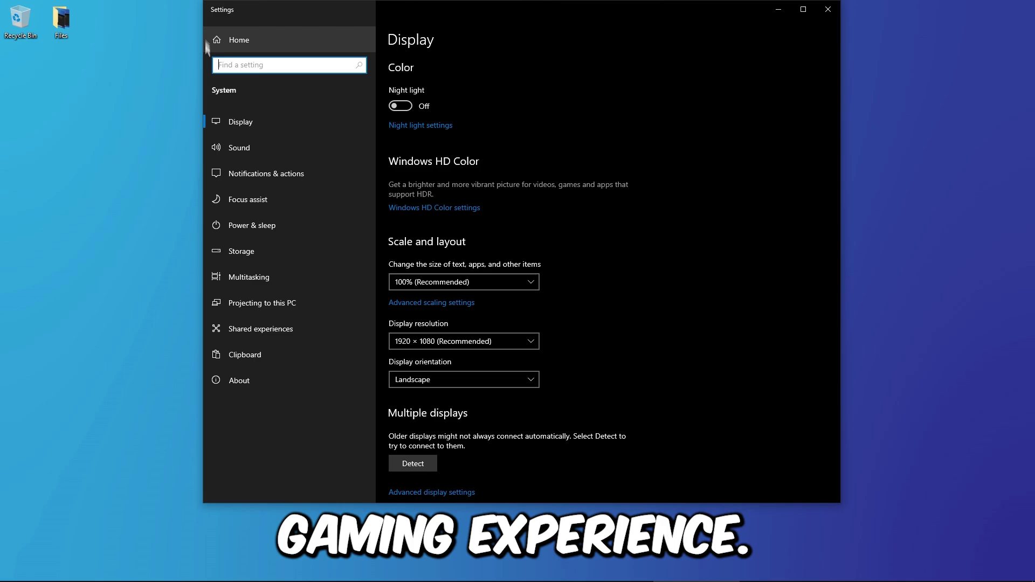
click(235, 46)
click(582, 260)
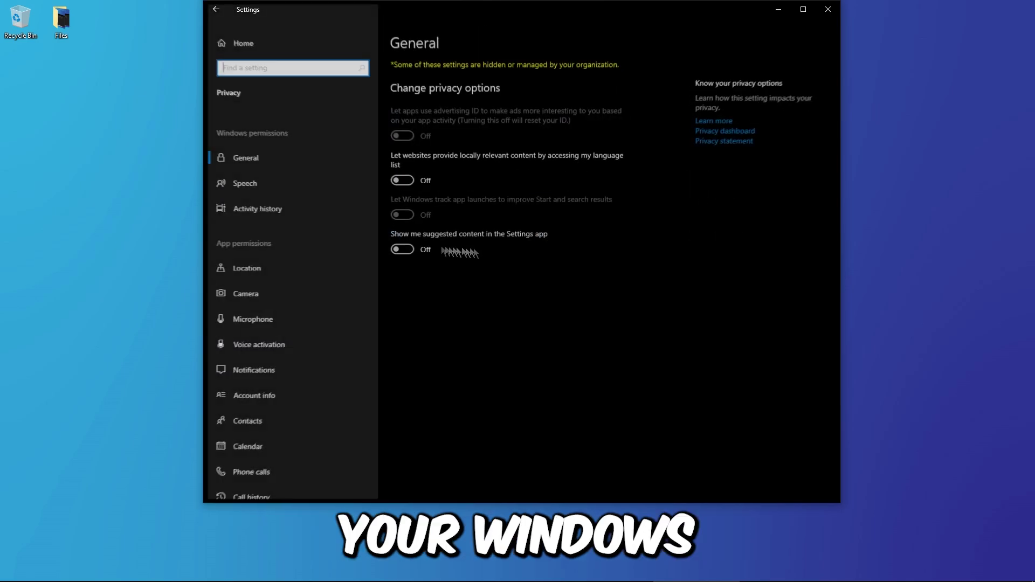
scroll(254, 224, down, 5)
click(243, 316)
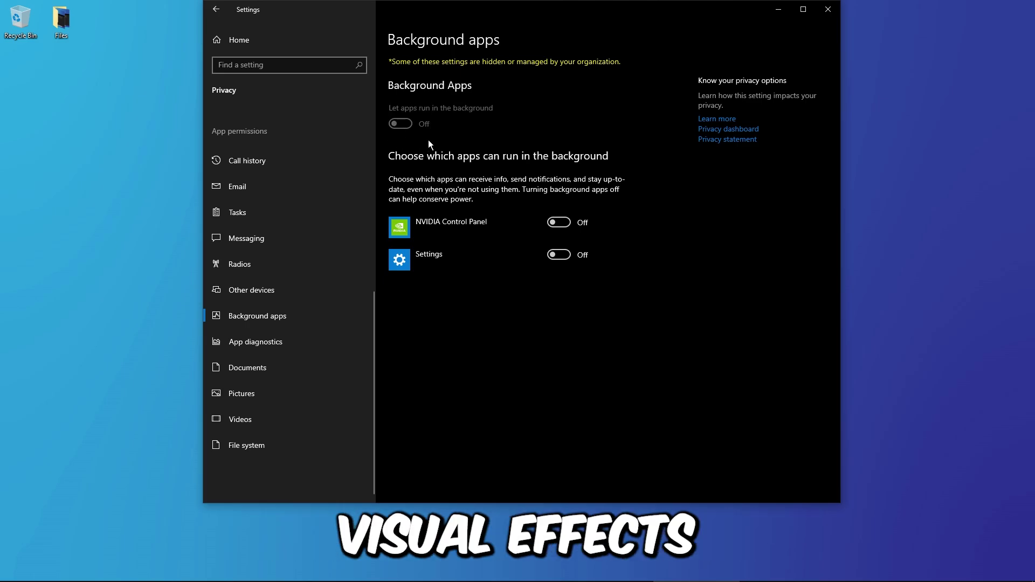
click(291, 343)
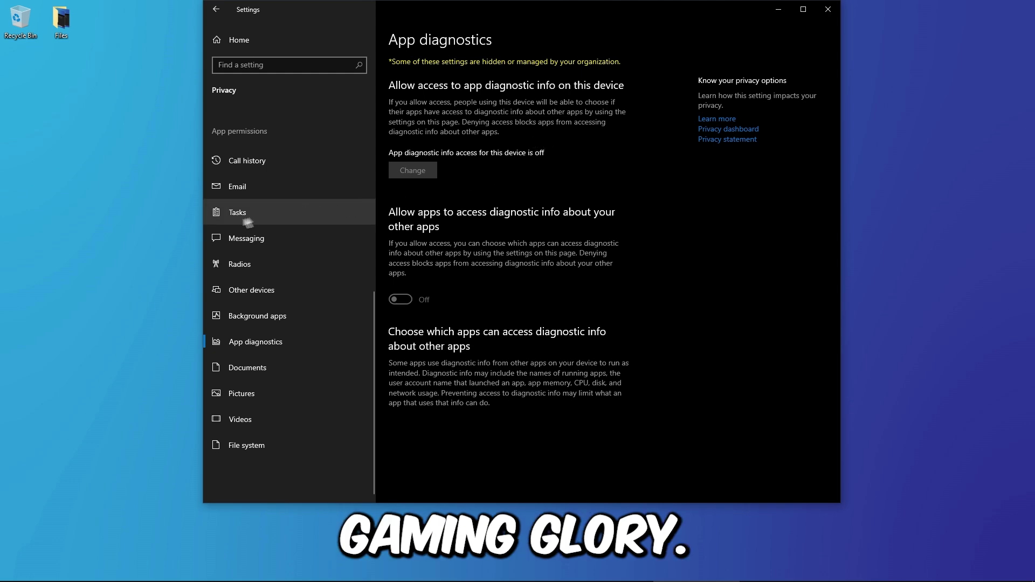
scroll(234, 219, up, 6)
click(240, 167)
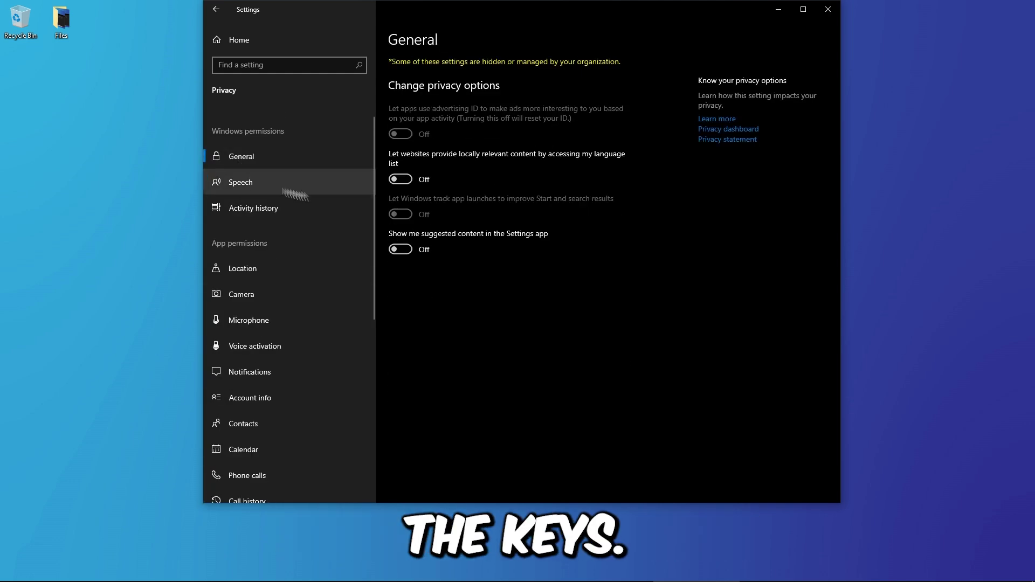